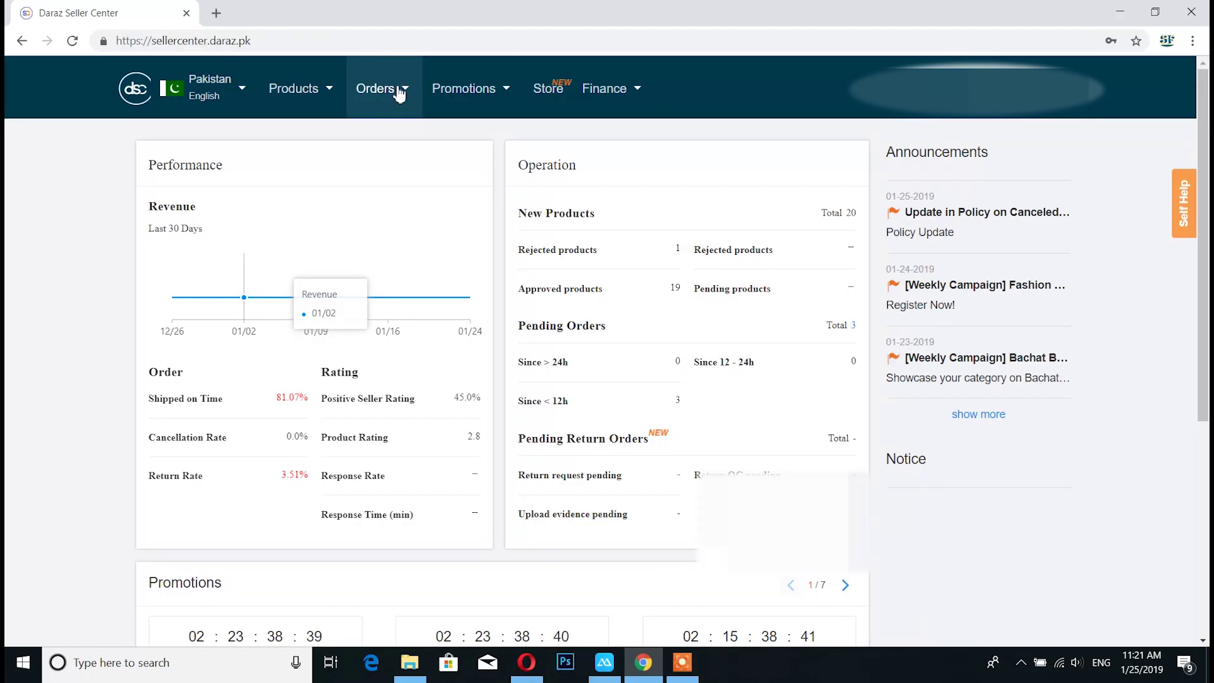
Open the order management page and look through the Ready to Ship orders
{"action": "mouse_move", "coordinate": [398, 91]}
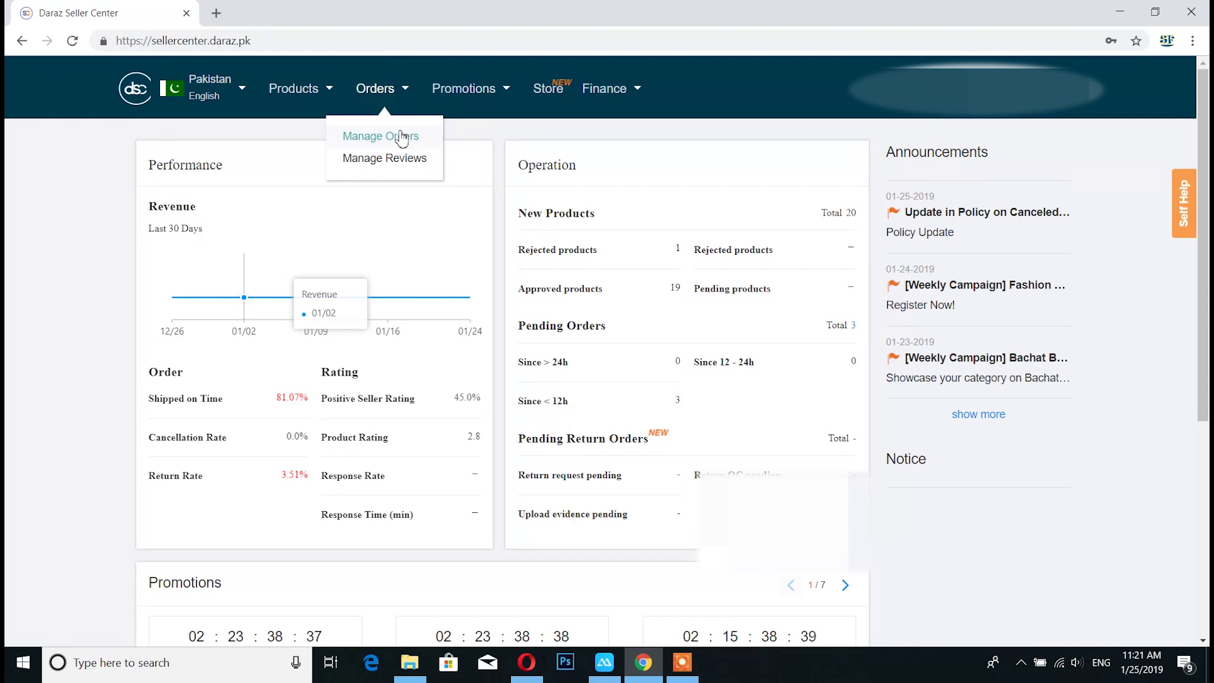
{"action": "left_click", "coordinate": [400, 140]}
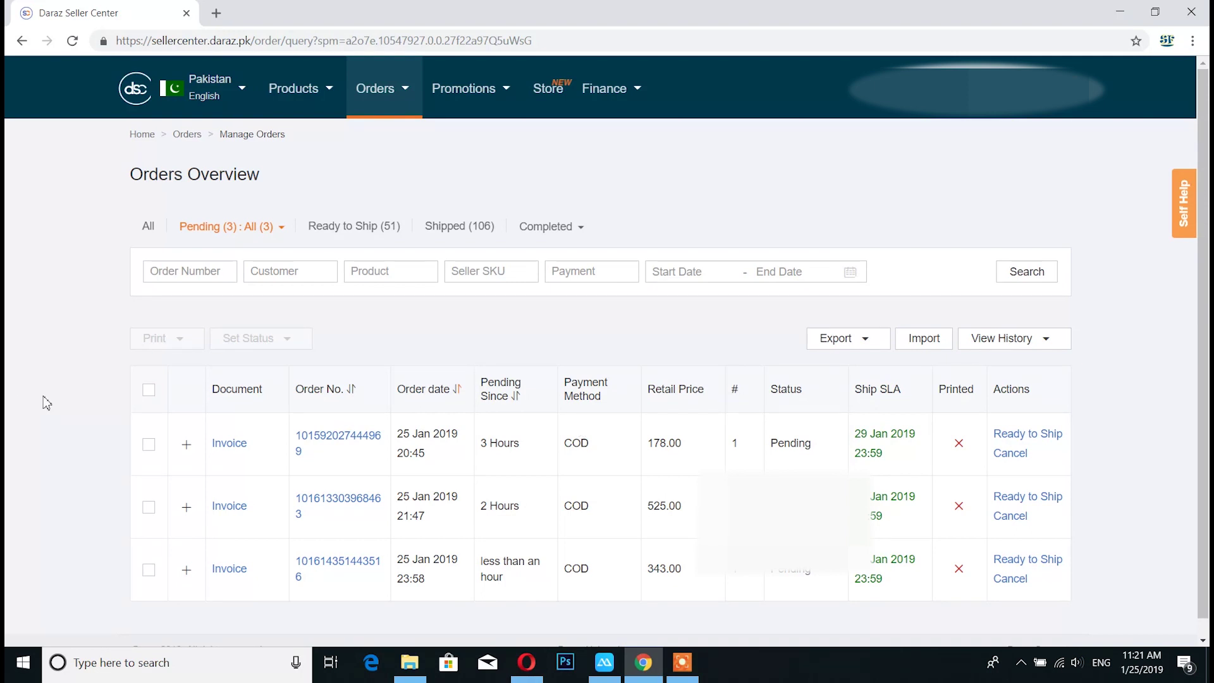
{"action": "left_click", "coordinate": [358, 226]}
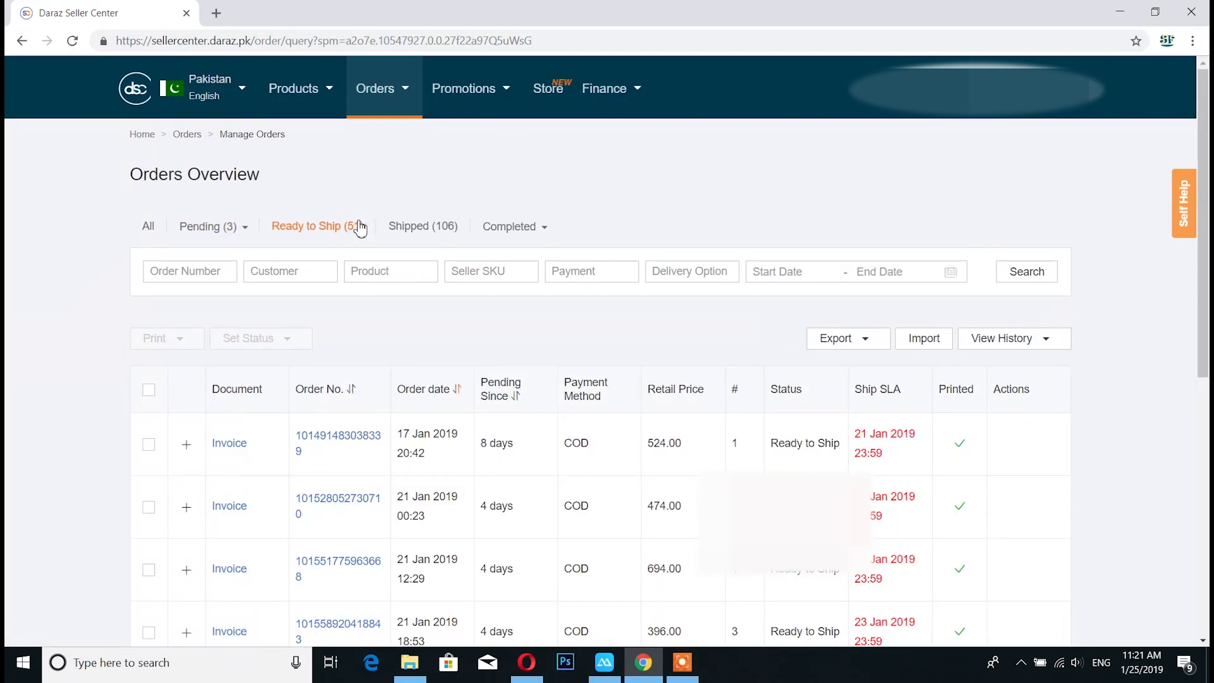
{"action": "scroll", "coordinate": [998, 547], "scroll_direction": "down", "scroll_amount": 6}
{"action": "scroll", "coordinate": [998, 548], "scroll_direction": "down", "scroll_amount": 2}
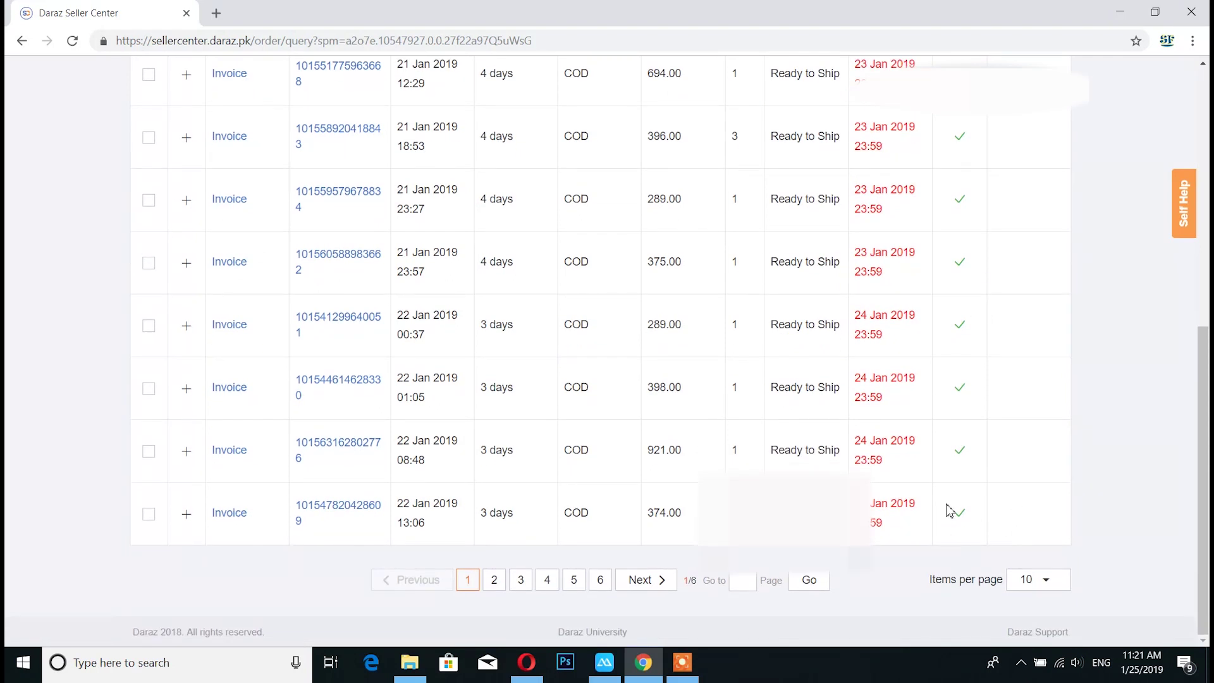
{"action": "scroll", "coordinate": [950, 511], "scroll_direction": "up", "scroll_amount": 8}
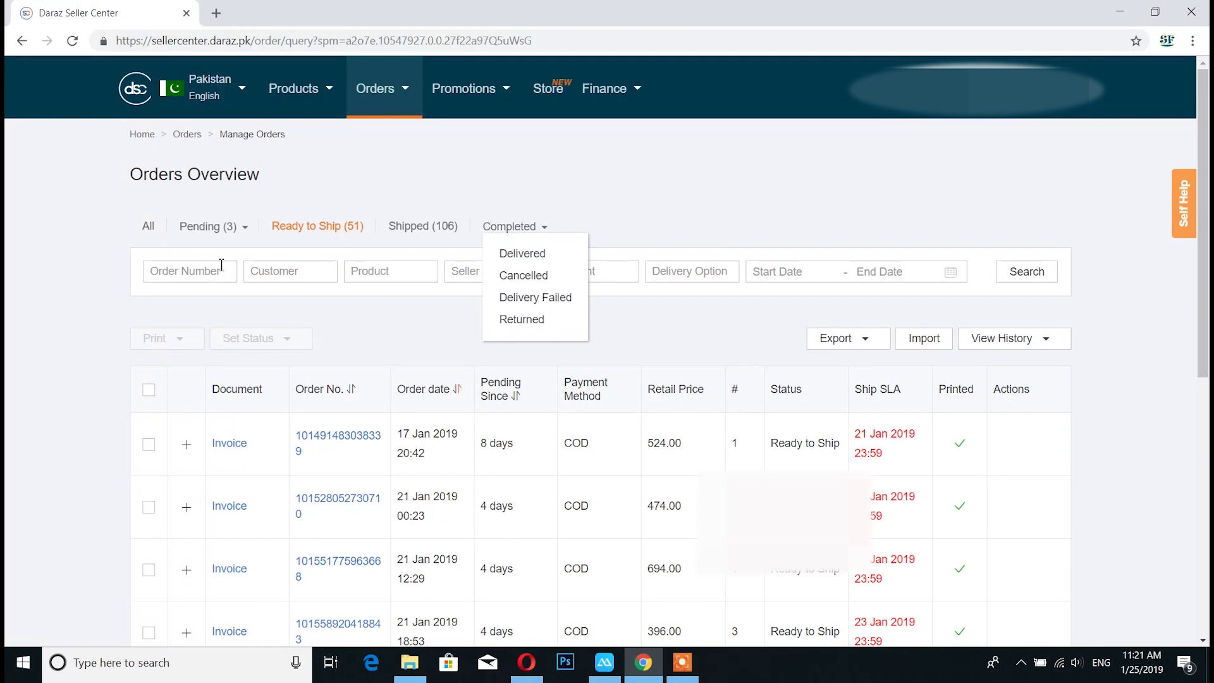
{"action": "mouse_move", "coordinate": [206, 233]}
{"action": "left_click", "coordinate": [330, 151]}
{"action": "mouse_move", "coordinate": [202, 235]}
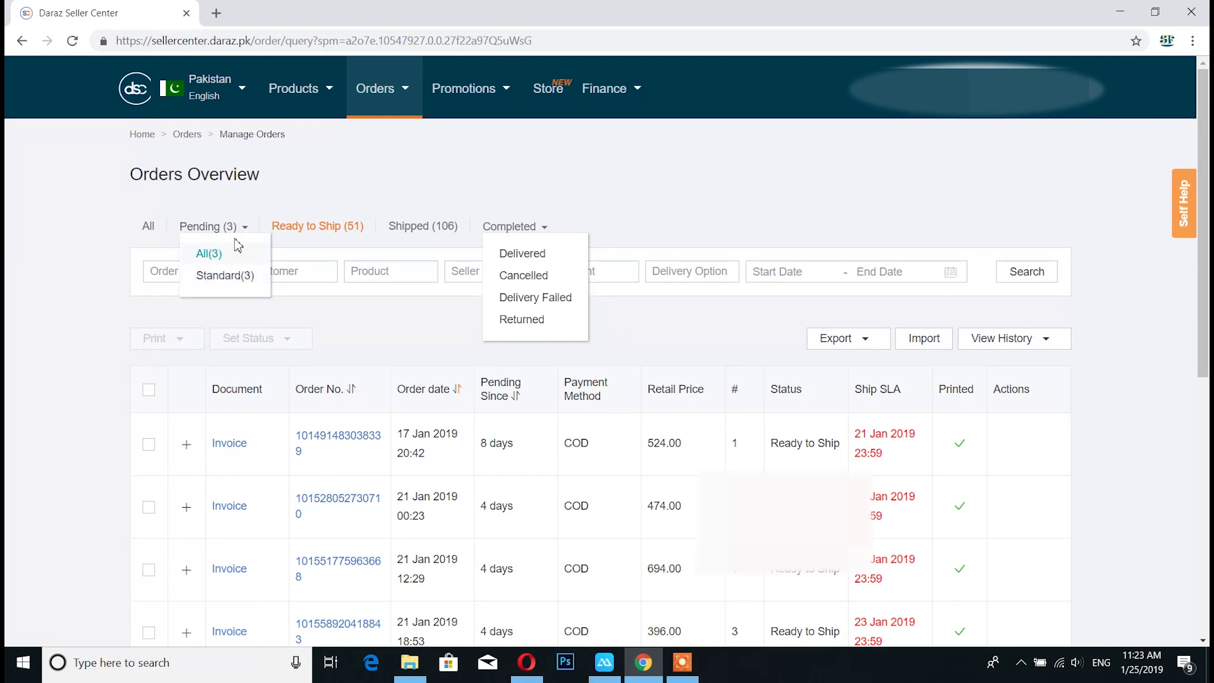
{"action": "left_click", "coordinate": [351, 156]}
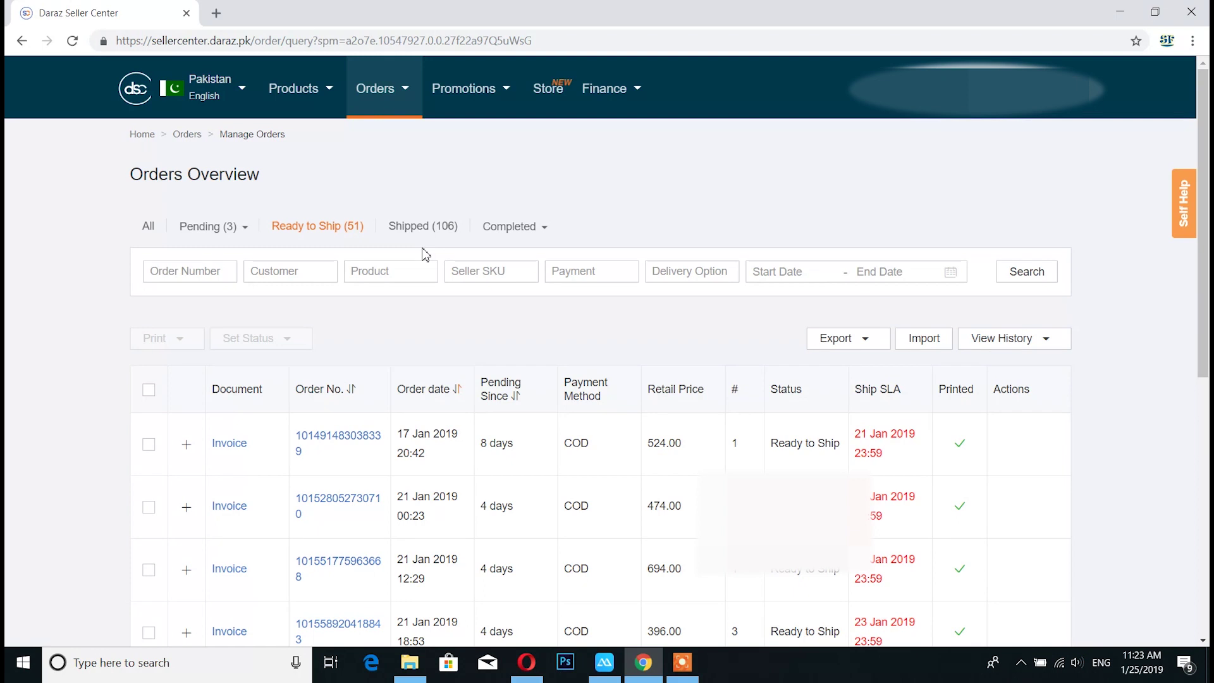
{"action": "mouse_move", "coordinate": [513, 226]}
{"action": "left_click", "coordinate": [391, 95]}
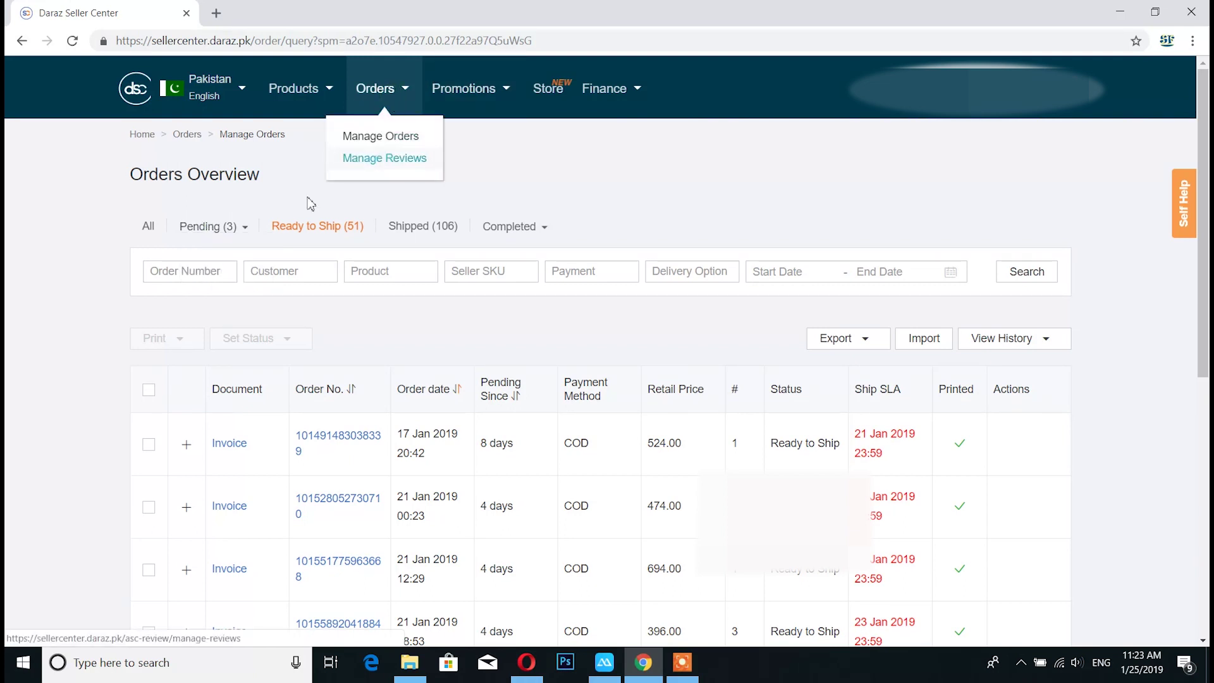
List all pending orders and select every one of them
{"action": "mouse_move", "coordinate": [201, 231]}
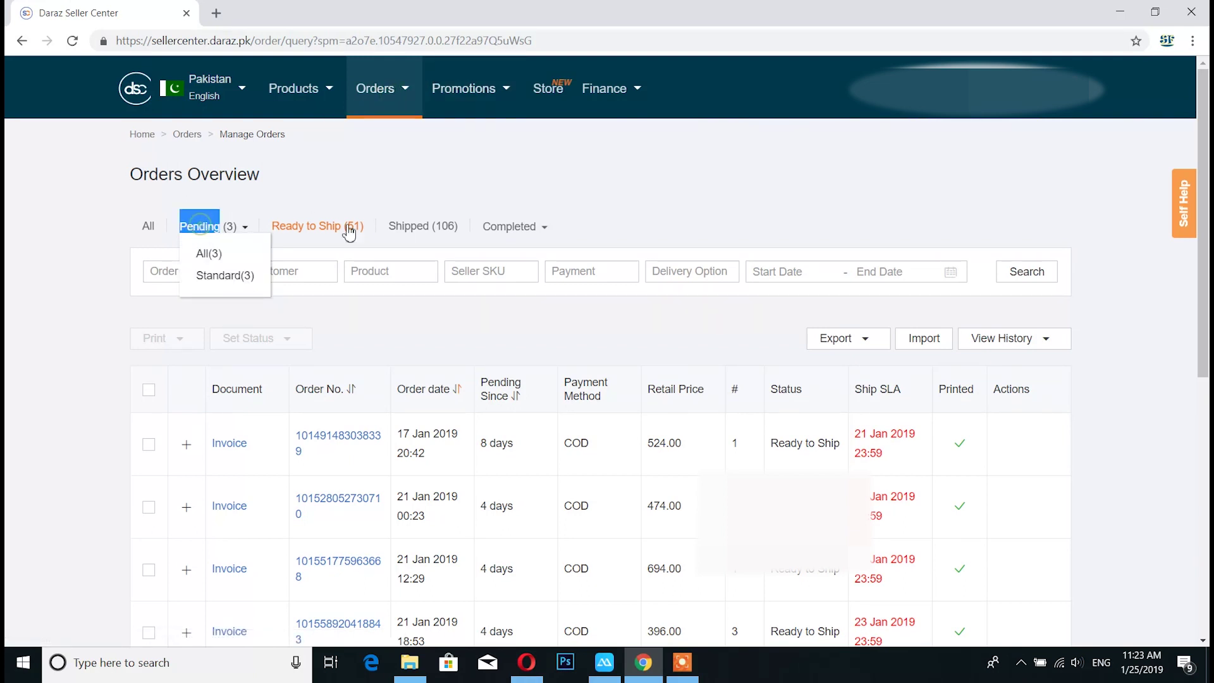
{"action": "left_click", "coordinate": [212, 254]}
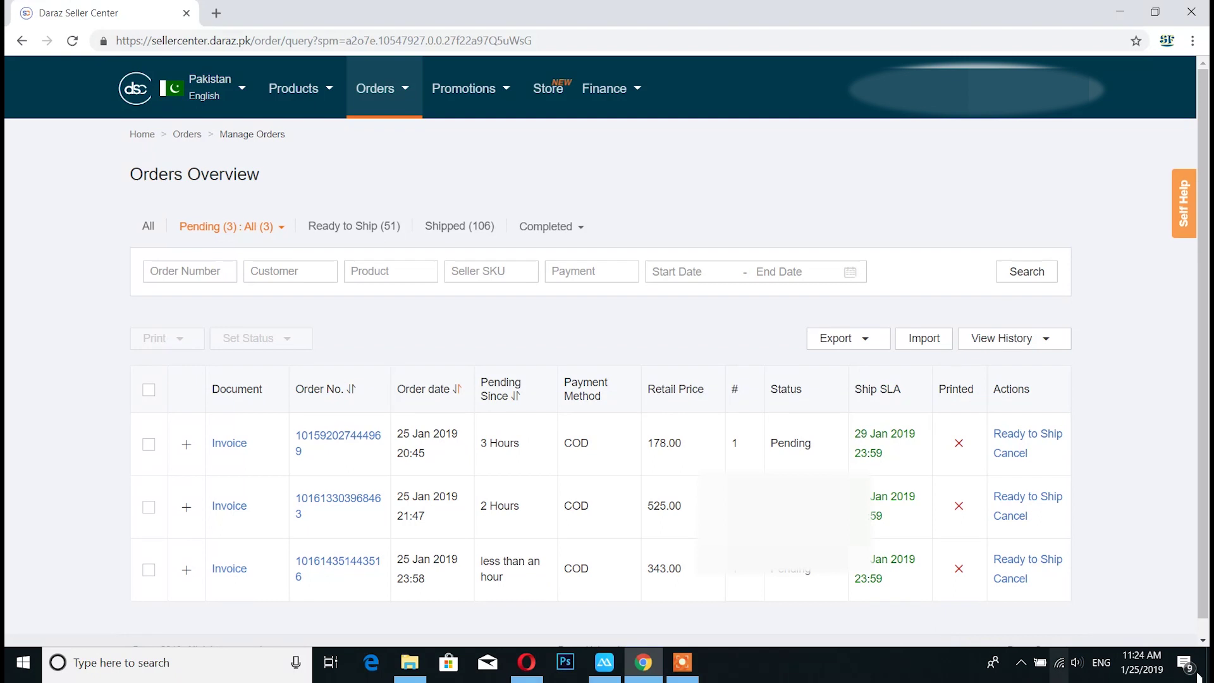
{"action": "mouse_move", "coordinate": [1139, 663]}
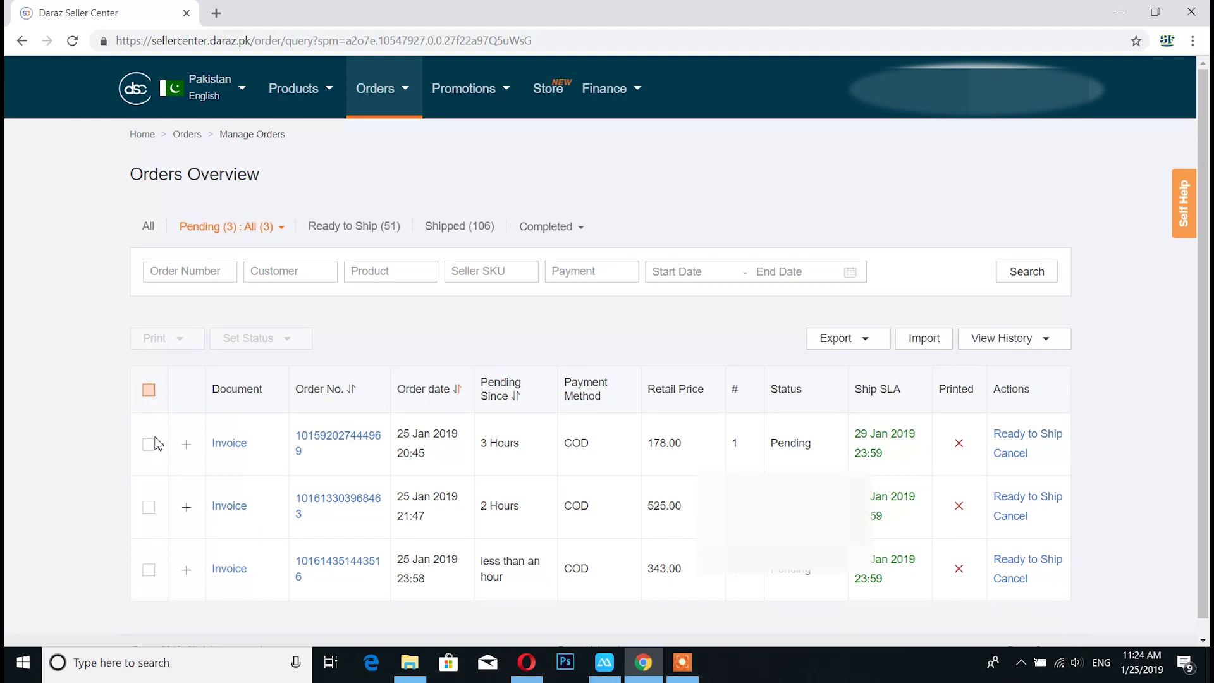
{"action": "left_click", "coordinate": [150, 390]}
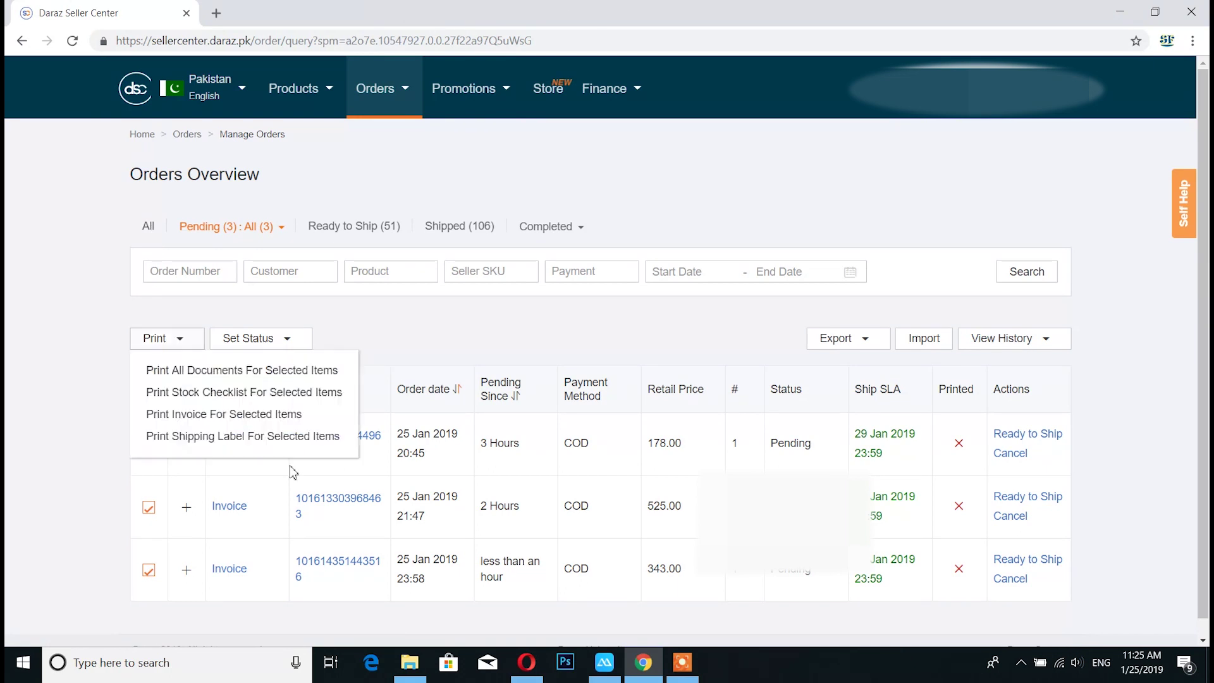
Set the selected orders' status to Ready to Ship, saving the prefilled invoice numbers, and close the shipment dialog
{"action": "mouse_move", "coordinate": [271, 347]}
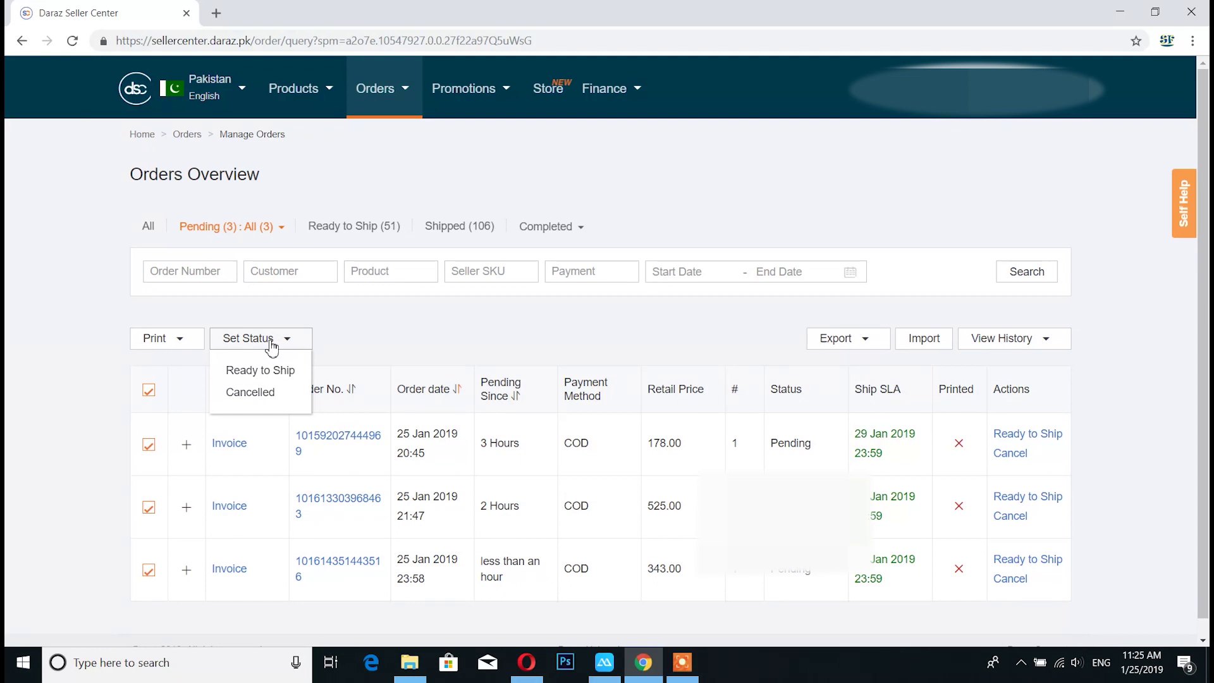
{"action": "left_click", "coordinate": [270, 370]}
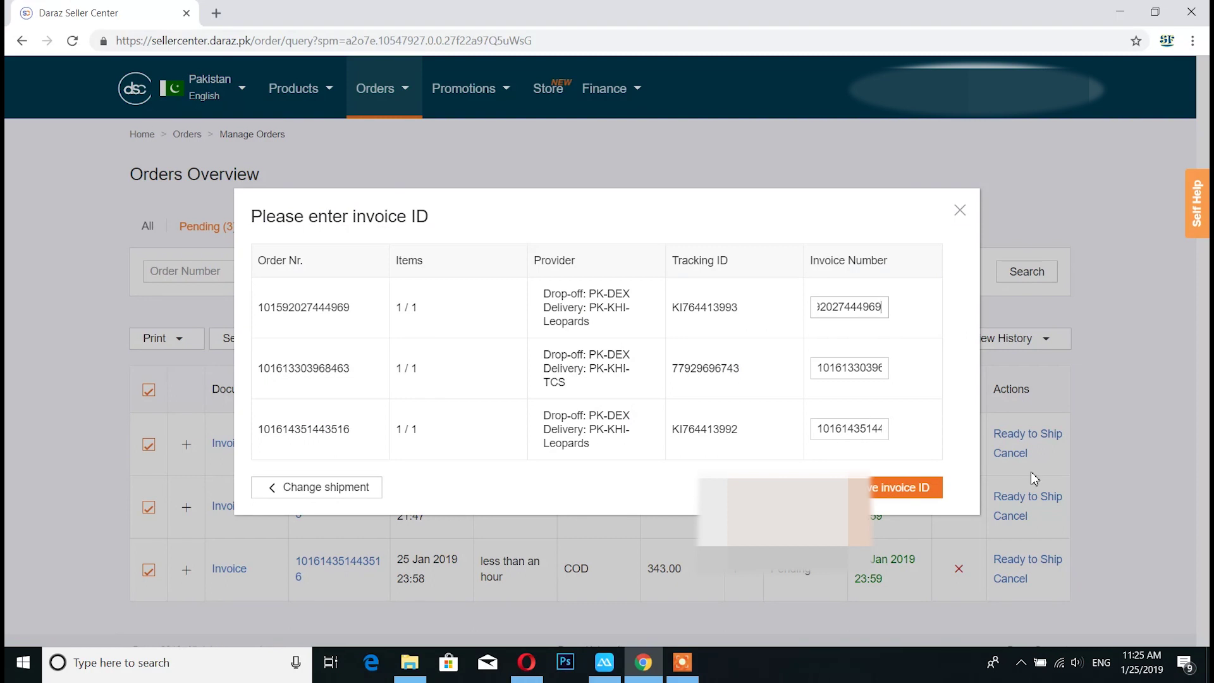
{"action": "left_click", "coordinate": [861, 428]}
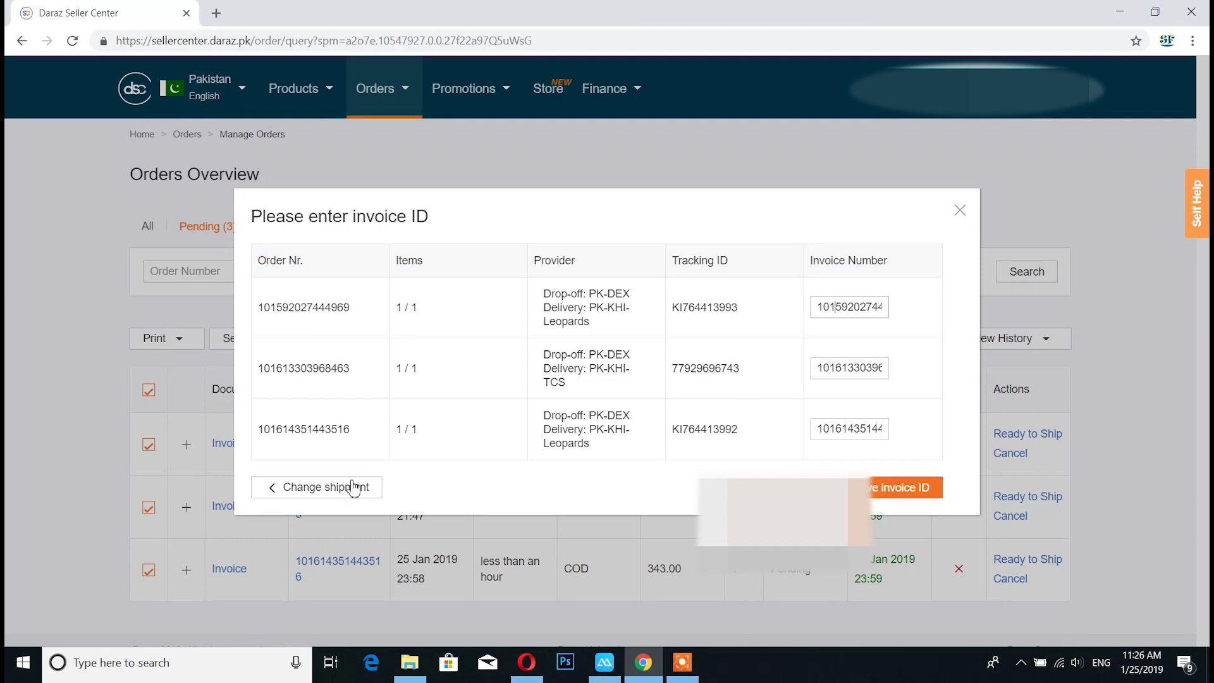
{"action": "left_click", "coordinate": [914, 494]}
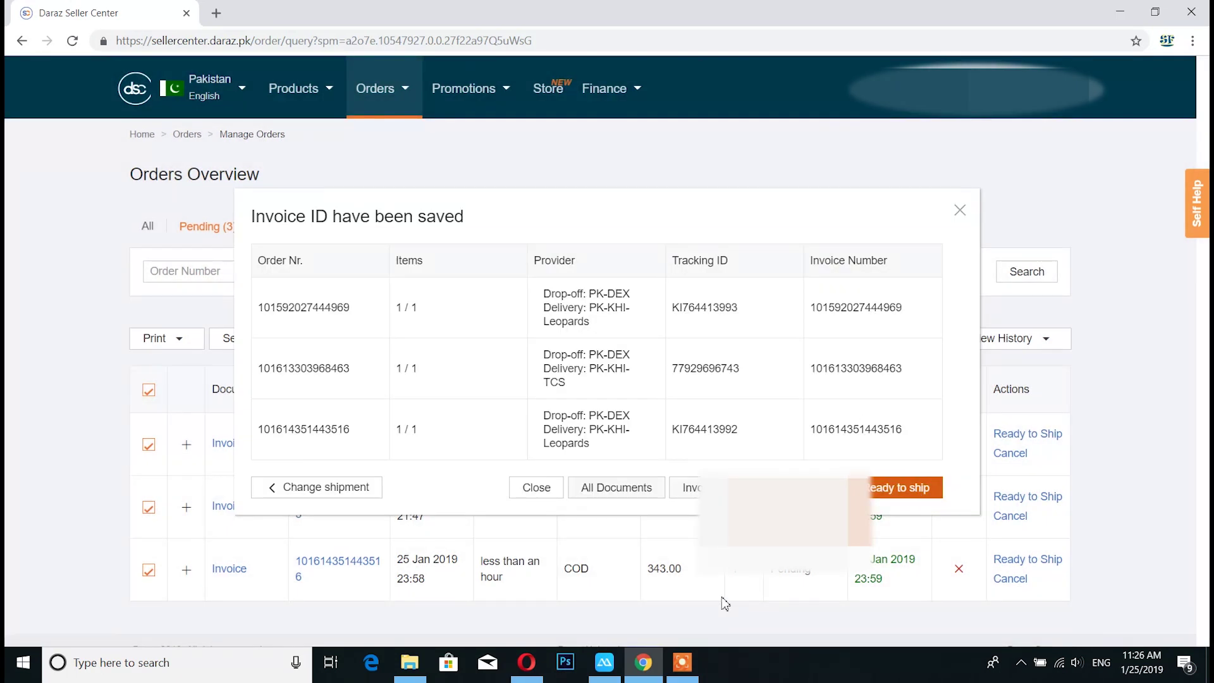
{"action": "left_click", "coordinate": [892, 488]}
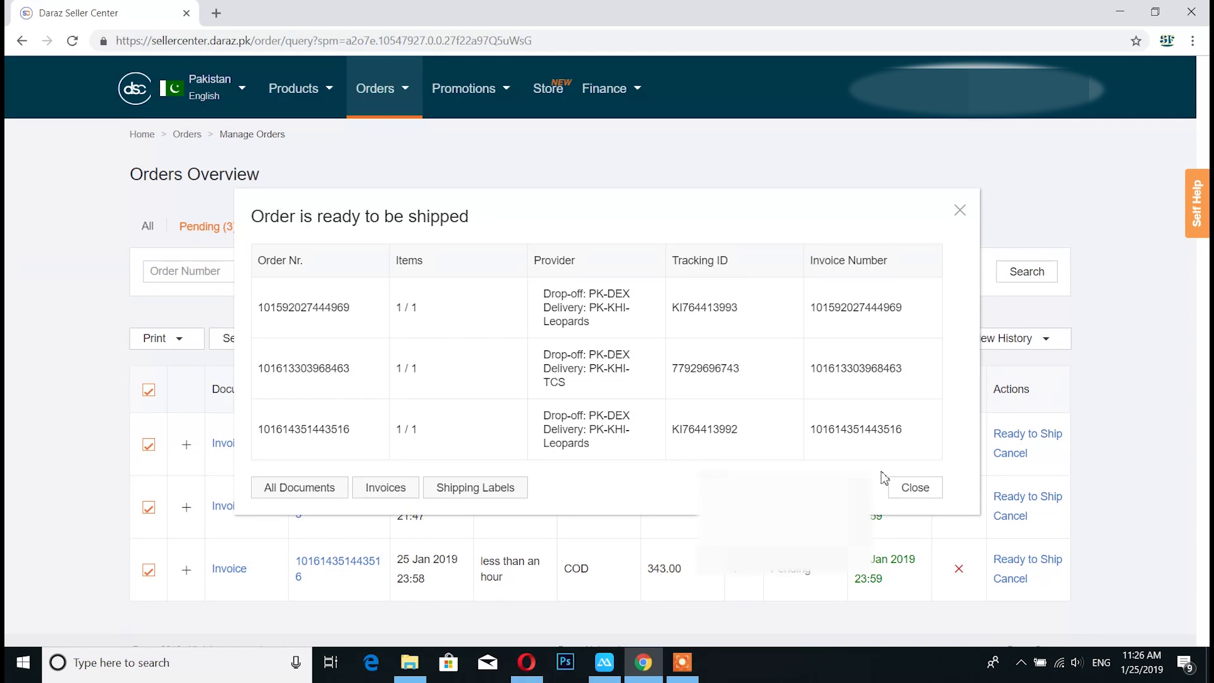
{"action": "left_click", "coordinate": [914, 488]}
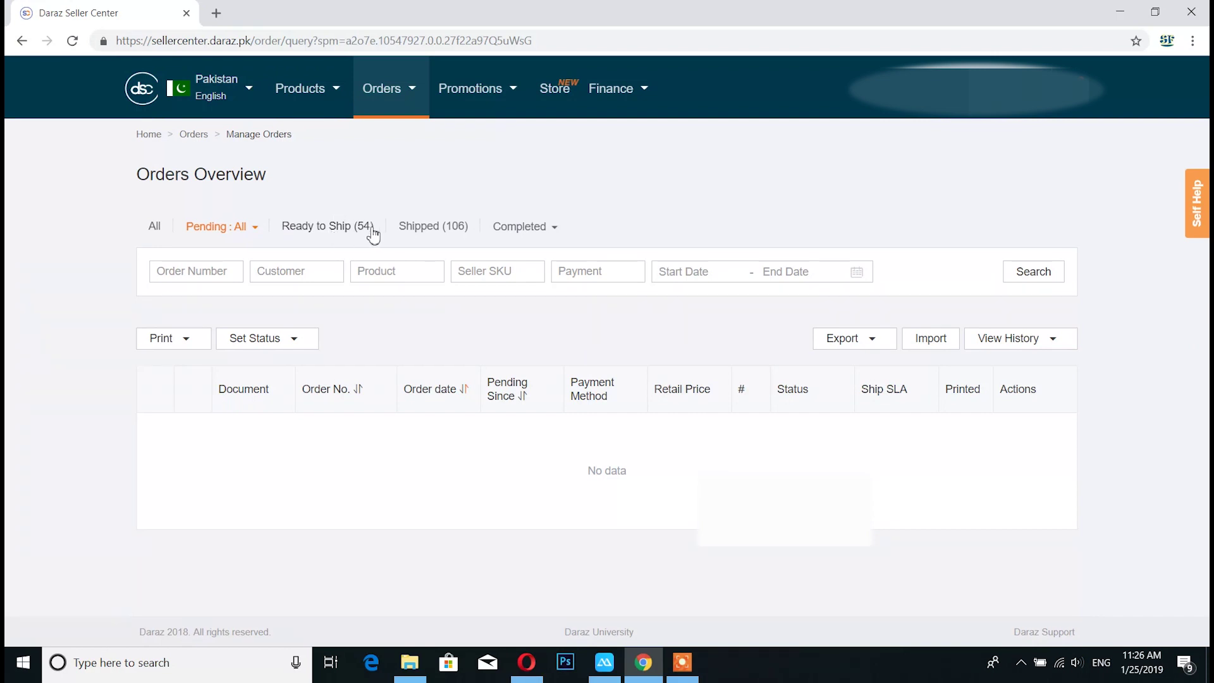
Show the Ready to Ship orders with 100 items per page
{"action": "left_click", "coordinate": [334, 234]}
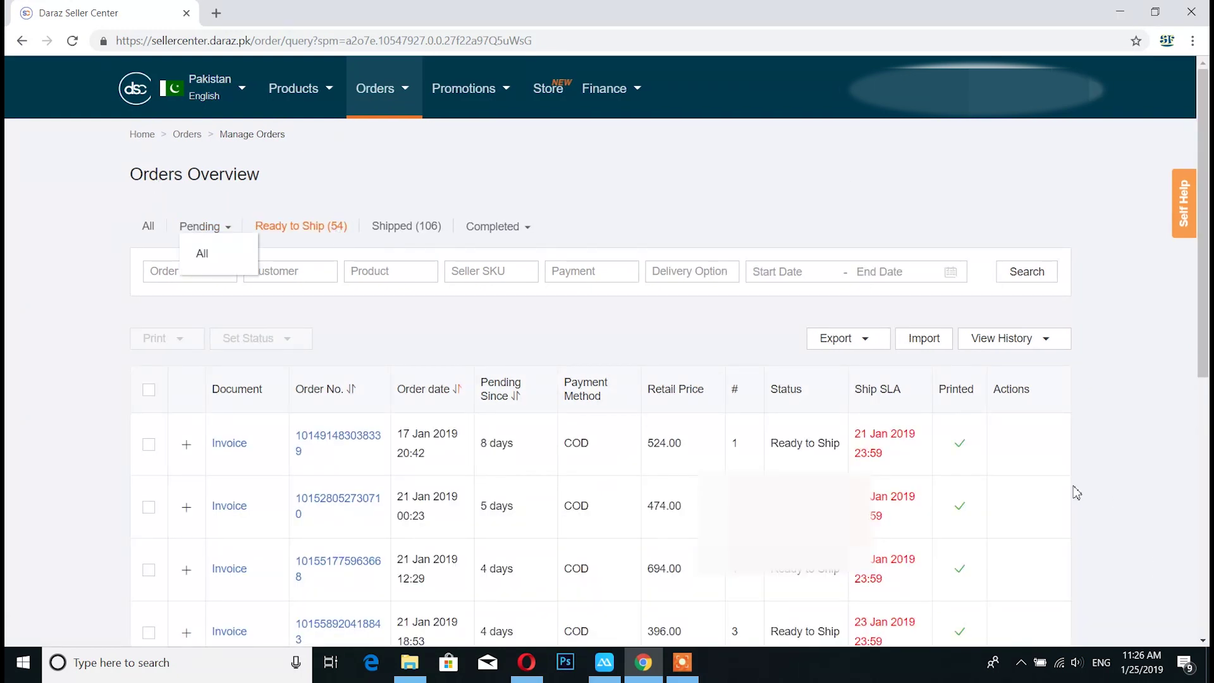
{"action": "scroll", "coordinate": [1074, 484], "scroll_direction": "down", "scroll_amount": 7}
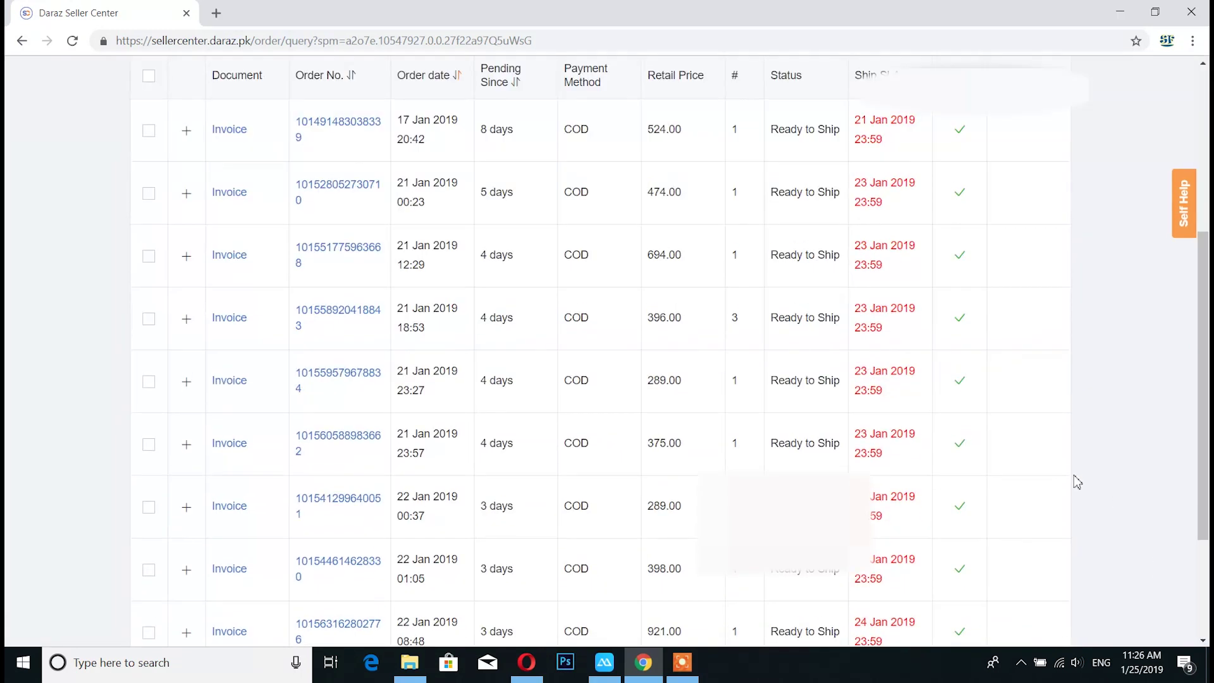
{"action": "scroll", "coordinate": [1075, 483], "scroll_direction": "up", "scroll_amount": 10}
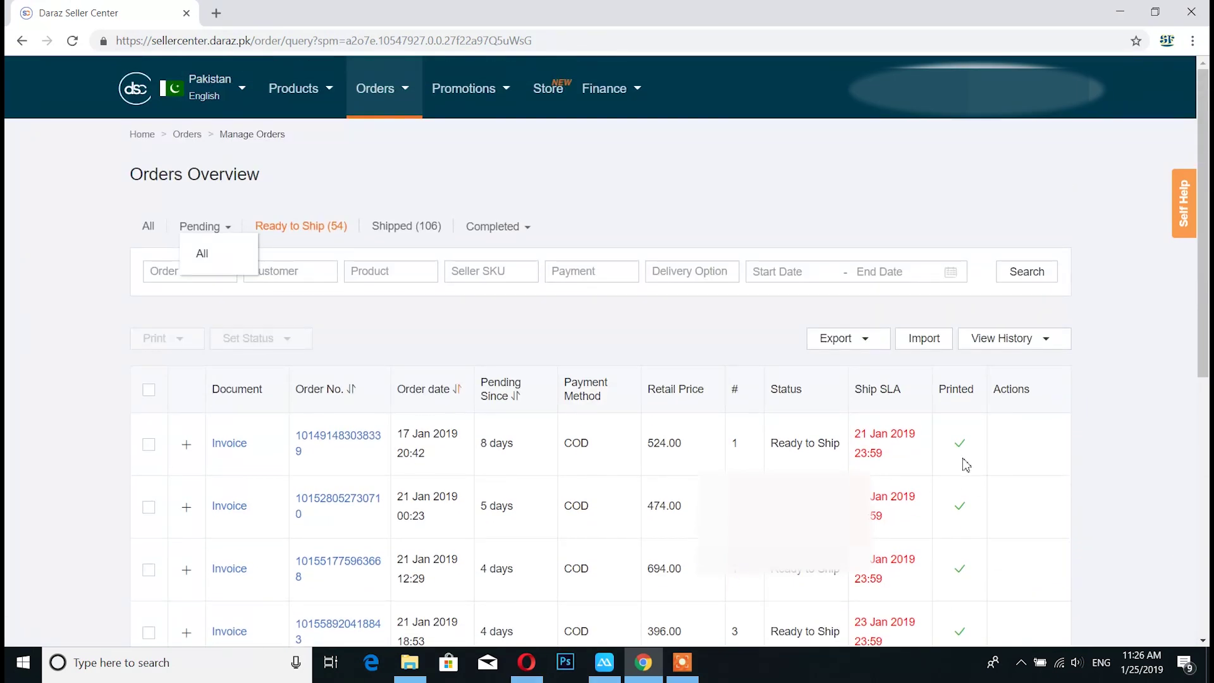
{"action": "scroll", "coordinate": [962, 507], "scroll_direction": "down", "scroll_amount": 1}
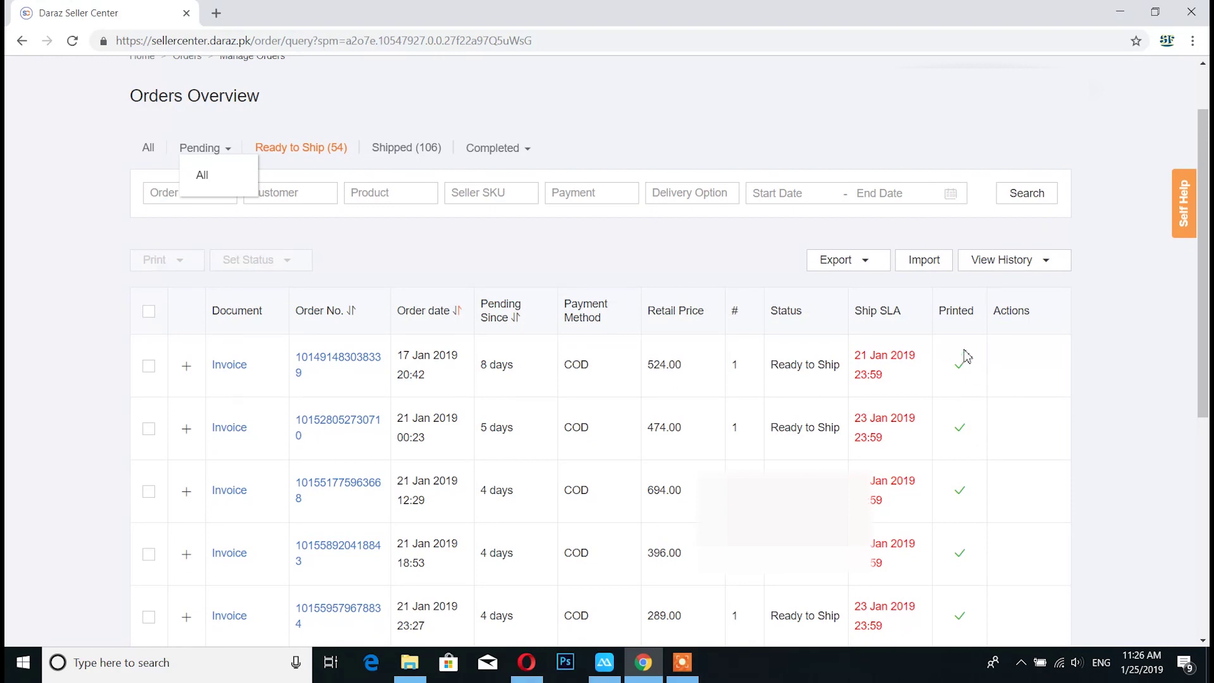
{"action": "scroll", "coordinate": [986, 399], "scroll_direction": "down", "scroll_amount": 6}
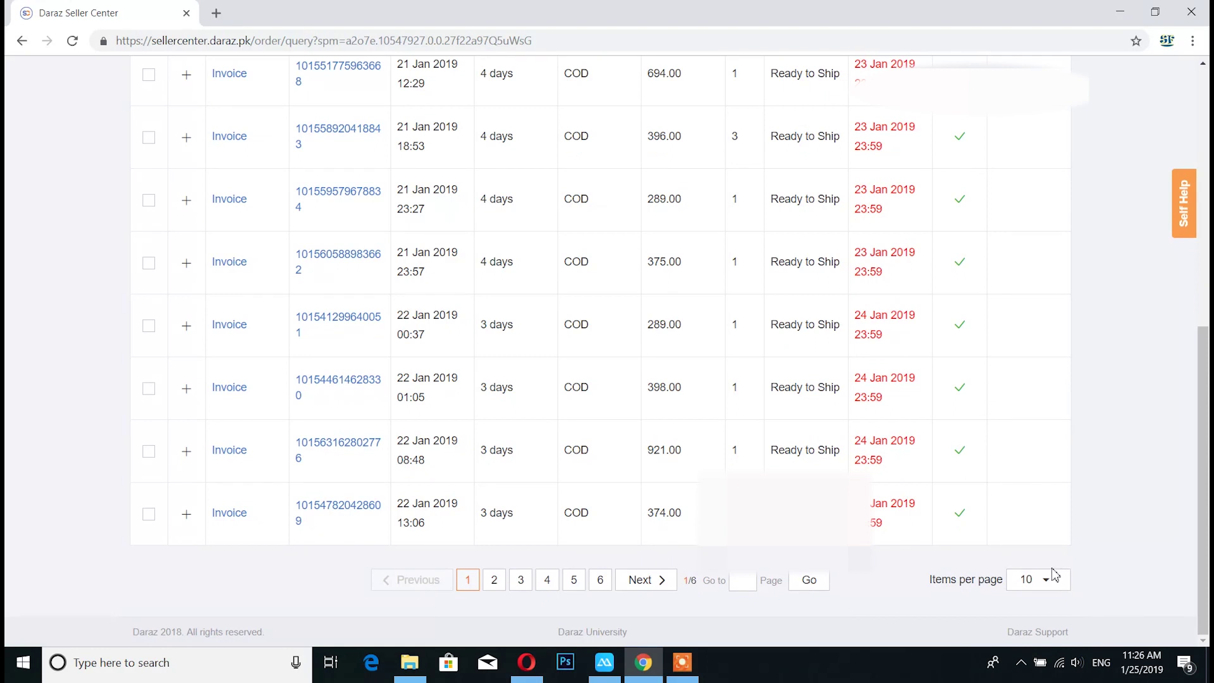
{"action": "left_click", "coordinate": [1041, 590]}
{"action": "left_click", "coordinate": [1014, 590]}
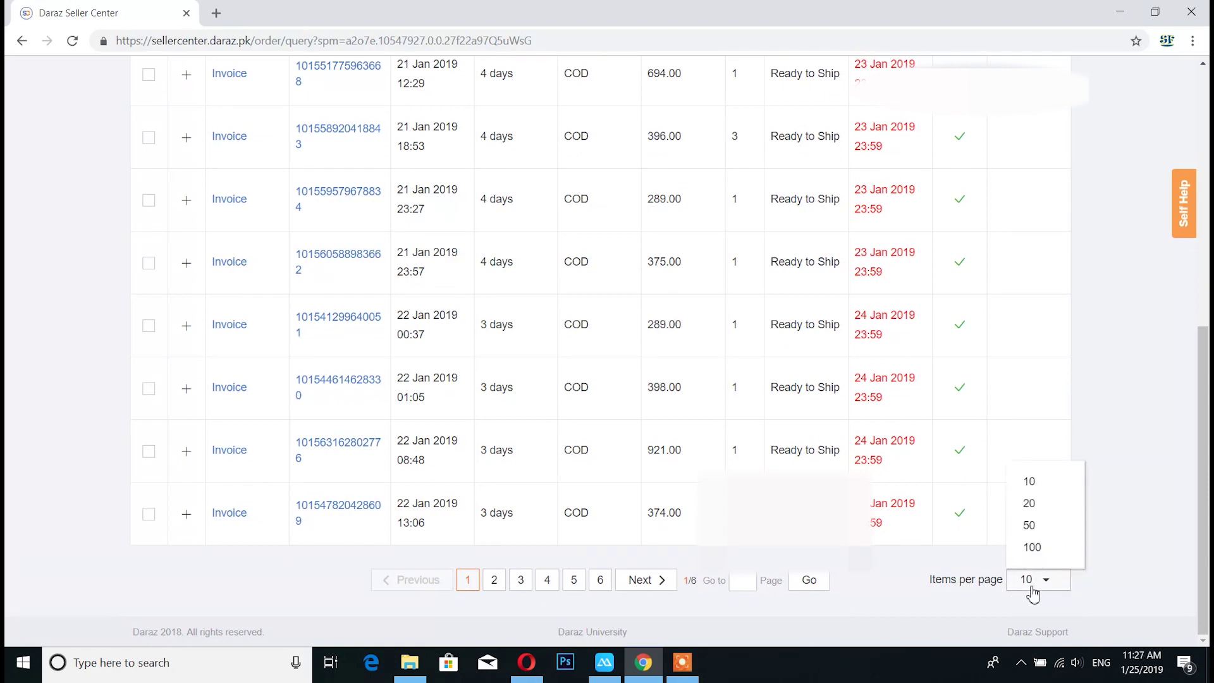
{"action": "left_click", "coordinate": [1032, 547]}
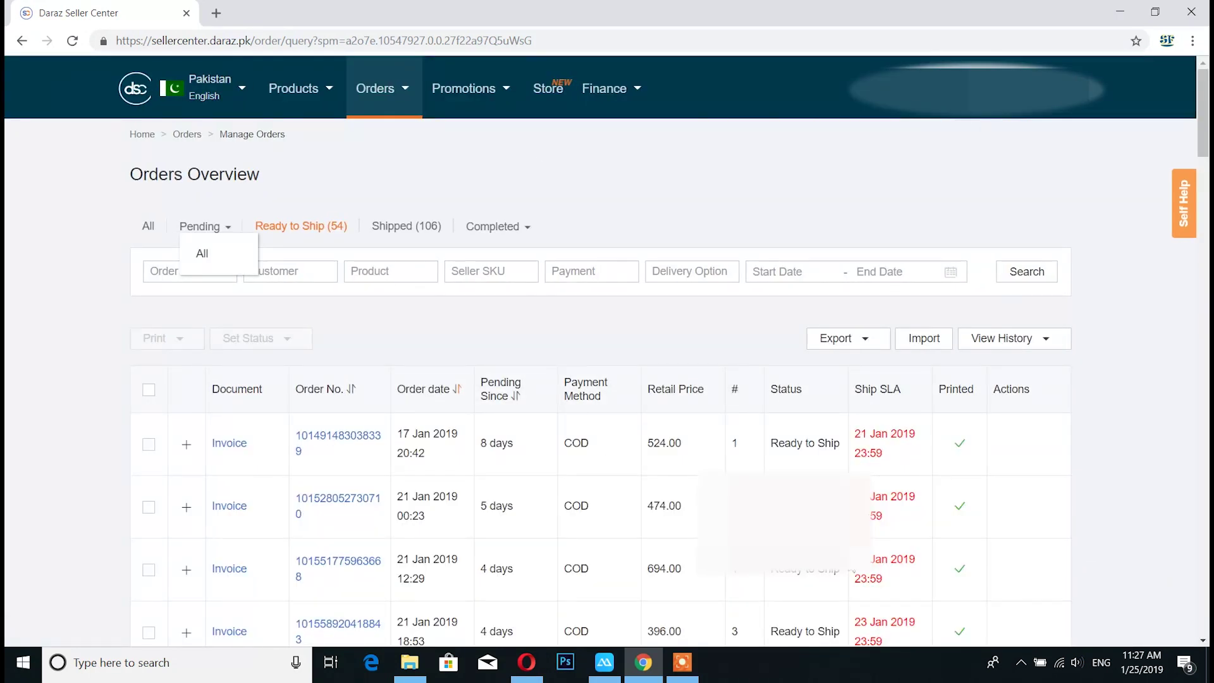
{"action": "left_click", "coordinate": [1169, 380]}
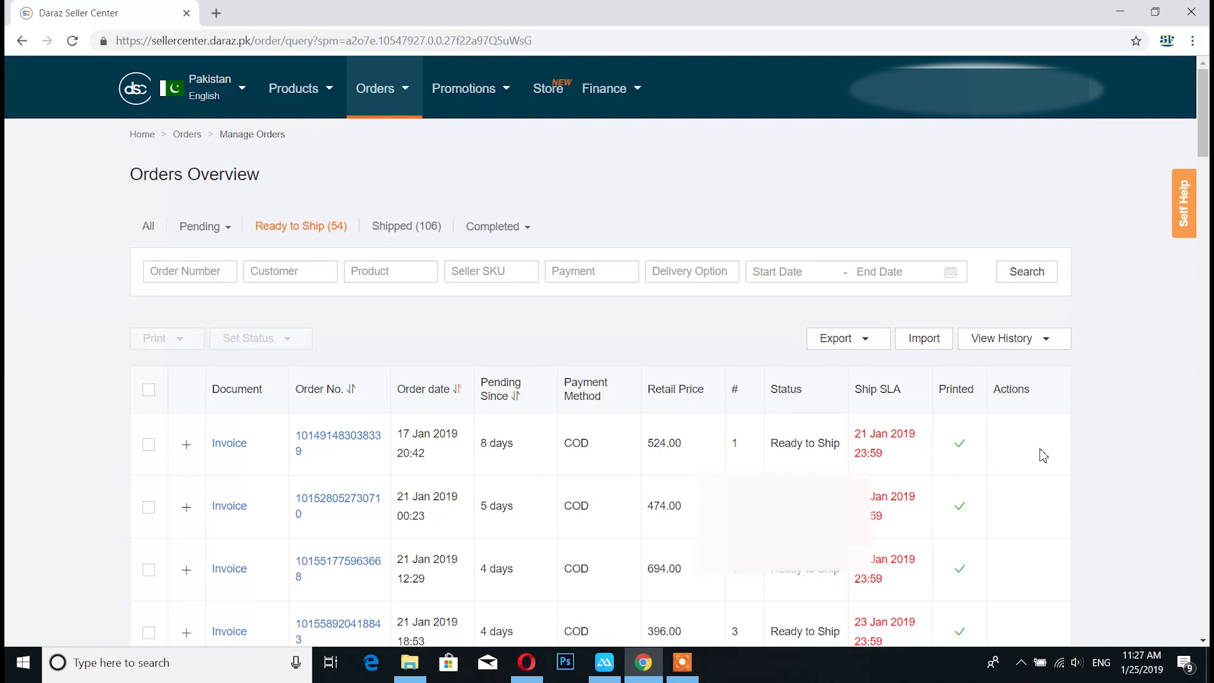
Select the three most recent already printed orders near the end of the list, dated 25 Jan 2019 at 17:01, 17:29 and 17:35
{"action": "scroll", "coordinate": [1003, 483], "scroll_direction": "down", "scroll_amount": 20}
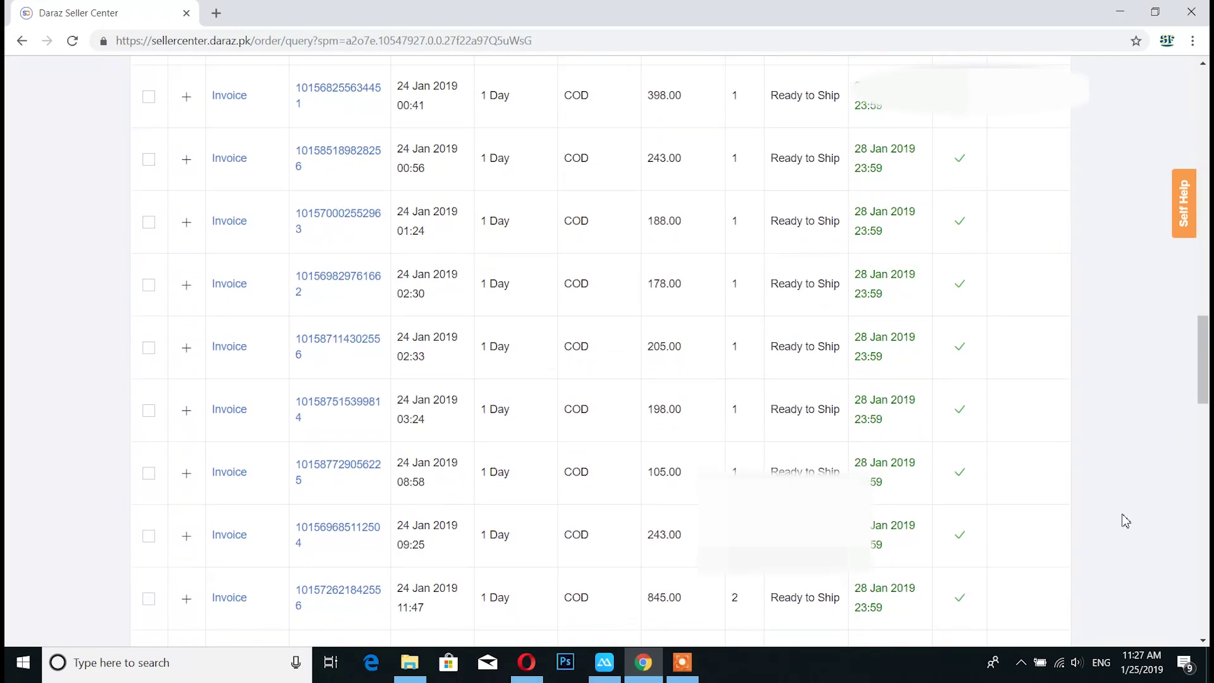
{"action": "scroll", "coordinate": [1095, 513], "scroll_direction": "down", "scroll_amount": 9}
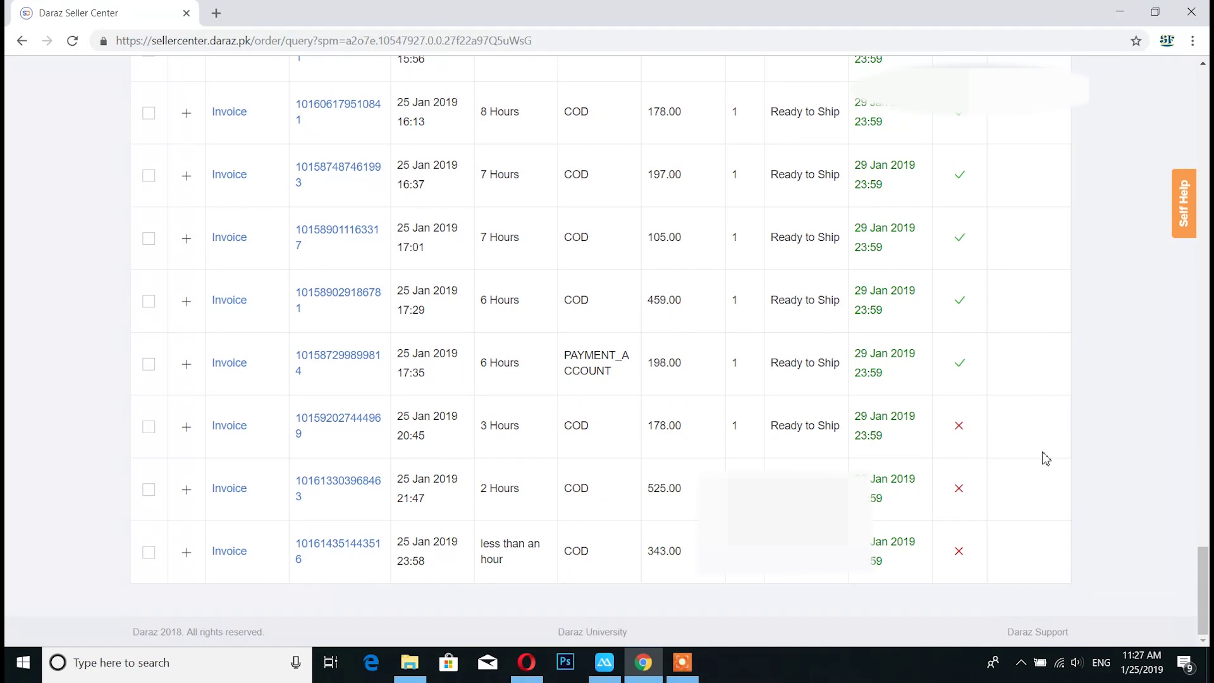
{"action": "scroll", "coordinate": [1049, 443], "scroll_direction": "up", "scroll_amount": 1}
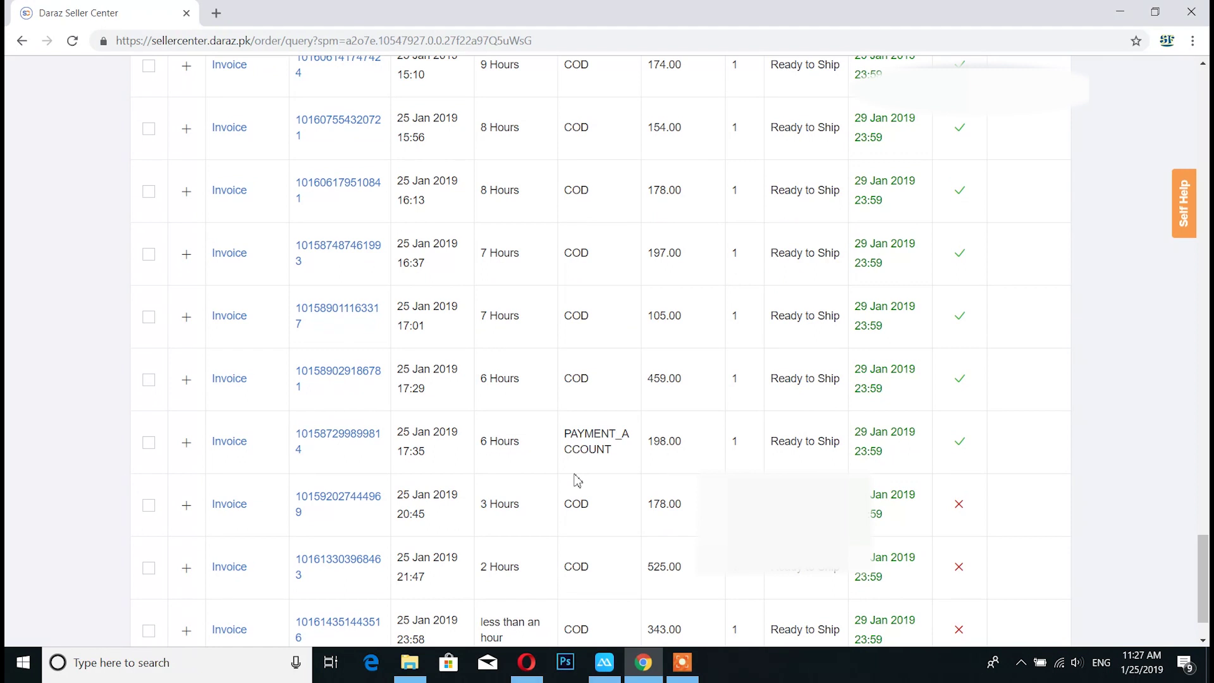
{"action": "left_click", "coordinate": [152, 444]}
{"action": "left_click", "coordinate": [150, 384]}
{"action": "left_click", "coordinate": [149, 318]}
Open the print preview of all documents for the selected orders
{"action": "scroll", "coordinate": [387, 430], "scroll_direction": "up", "scroll_amount": 20}
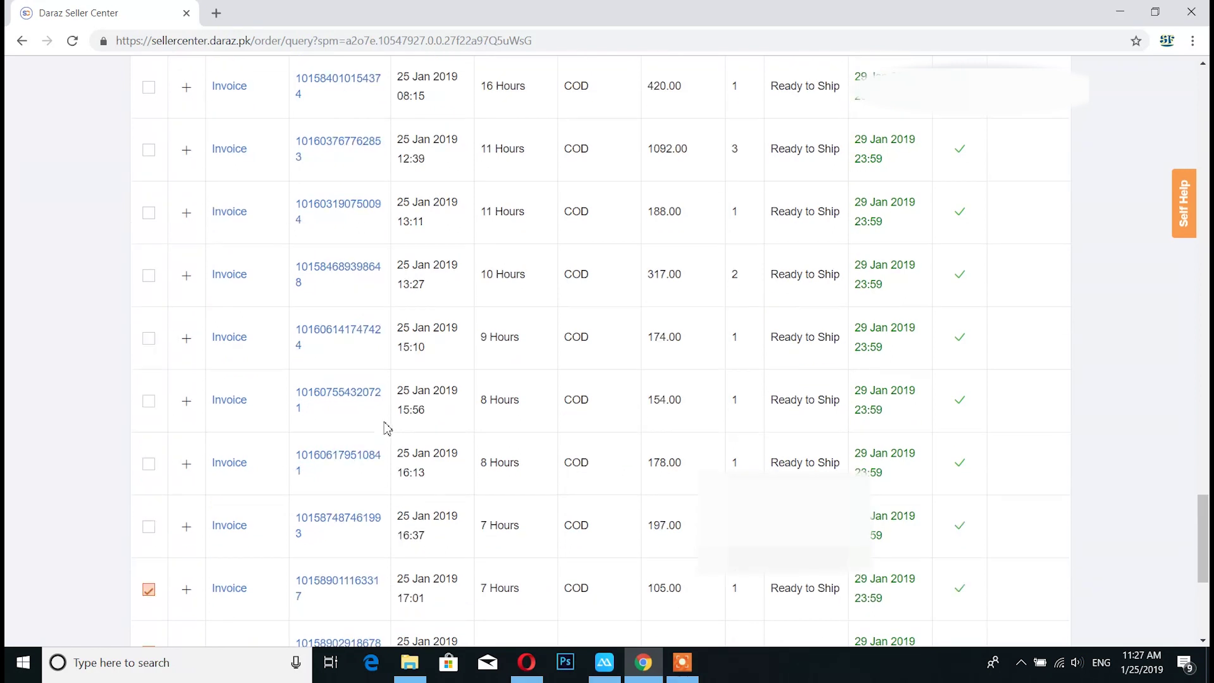
{"action": "scroll", "coordinate": [386, 428], "scroll_direction": "up", "scroll_amount": 5}
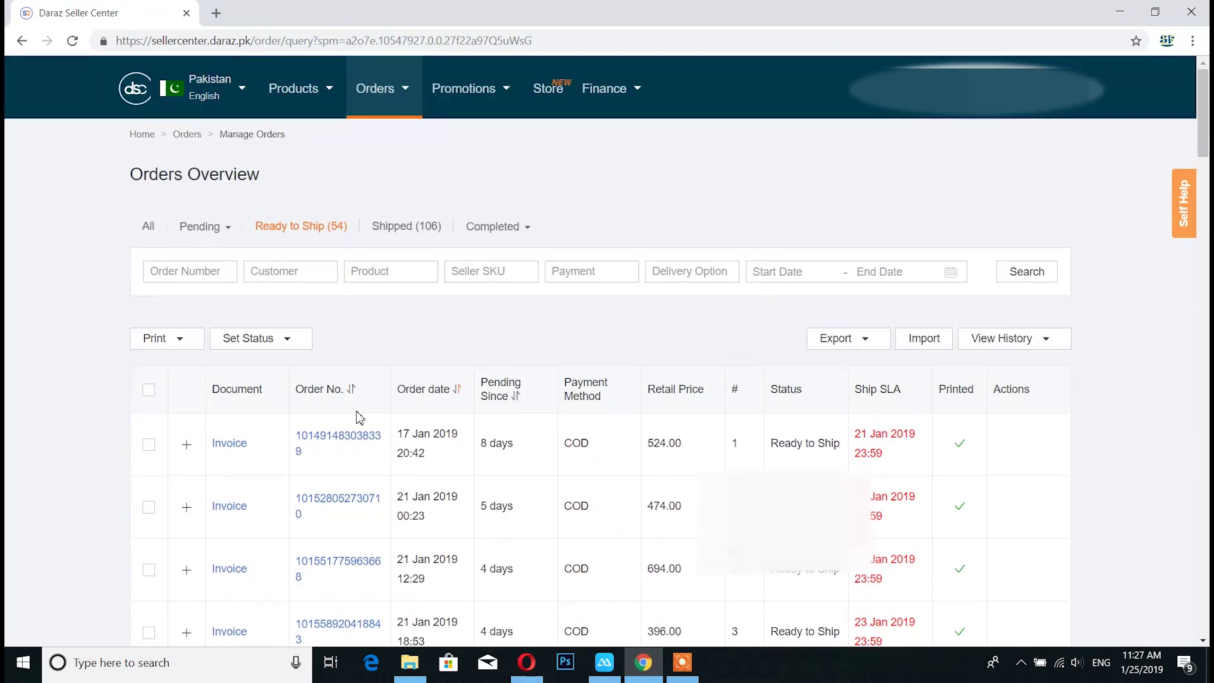
{"action": "left_click", "coordinate": [180, 340]}
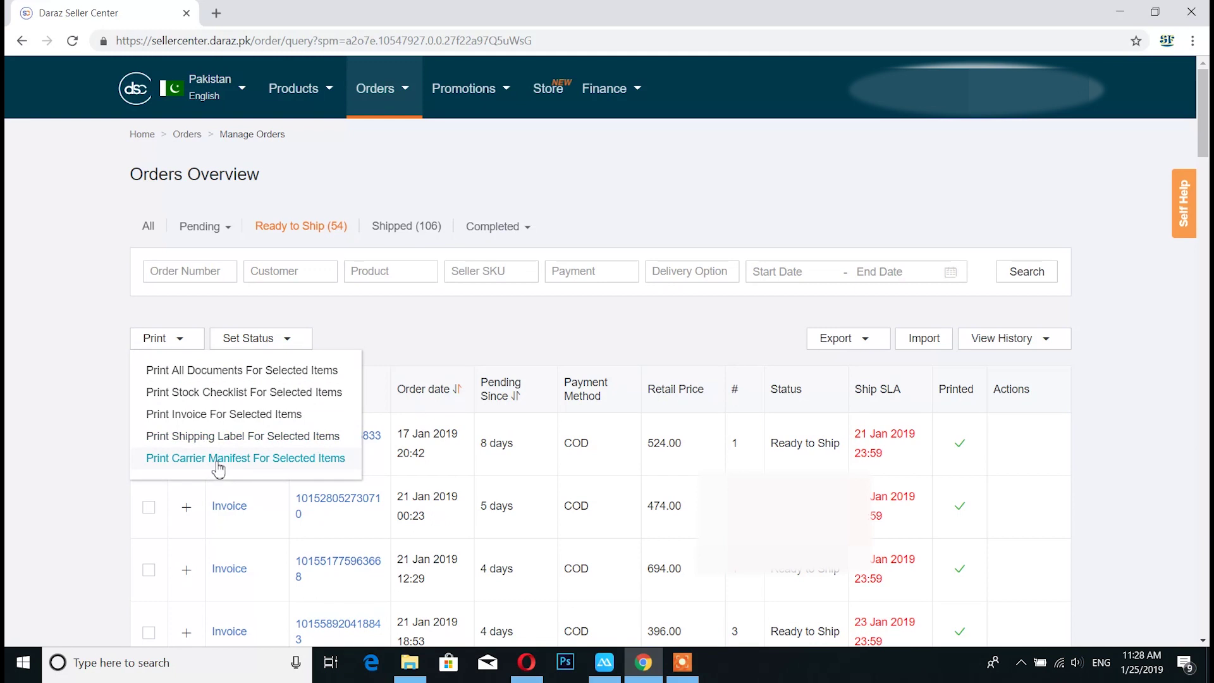
{"action": "left_click", "coordinate": [232, 373]}
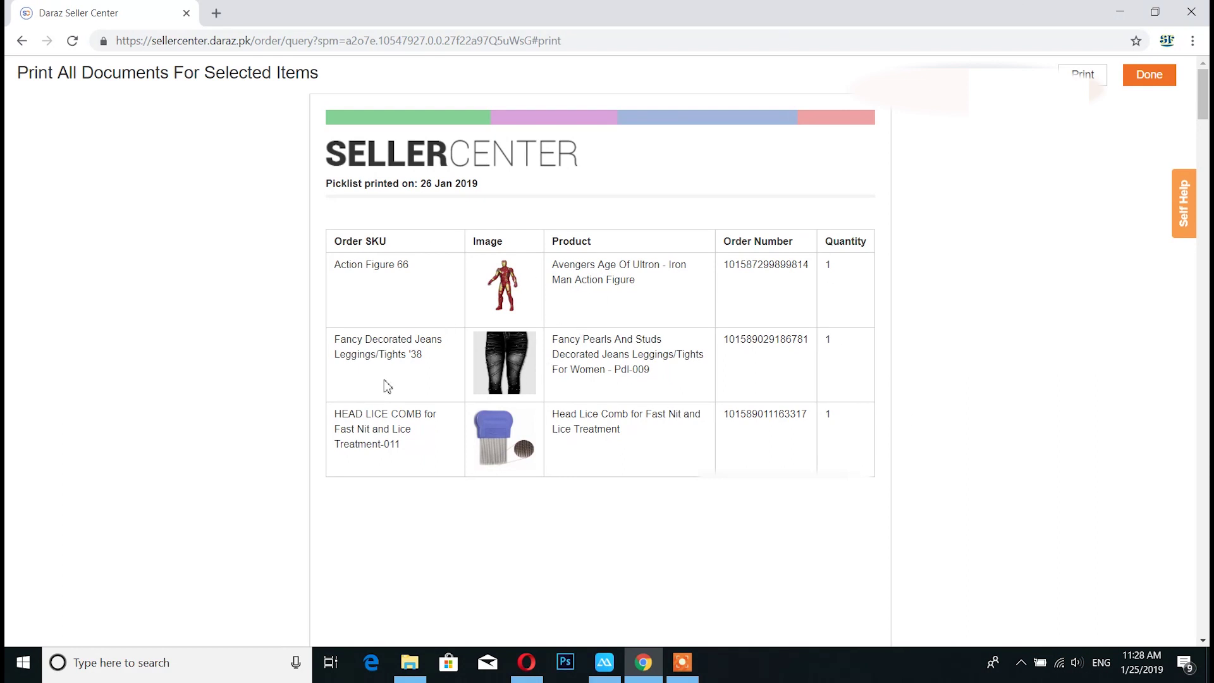
Look through the picklist, carrier manifest and first shipping label in the print preview of the selected orders
{"action": "scroll", "coordinate": [1014, 377], "scroll_direction": "down", "scroll_amount": 5}
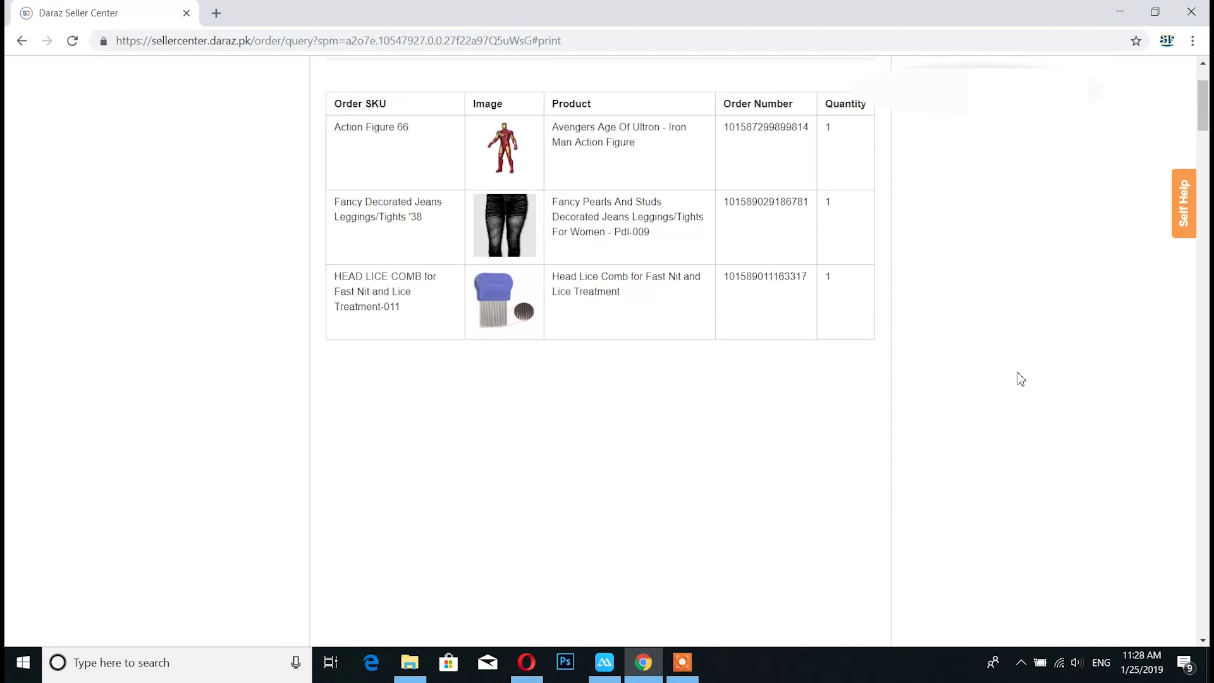
{"action": "scroll", "coordinate": [952, 424], "scroll_direction": "down", "scroll_amount": 6}
{"action": "scroll", "coordinate": [851, 414], "scroll_direction": "down", "scroll_amount": 2}
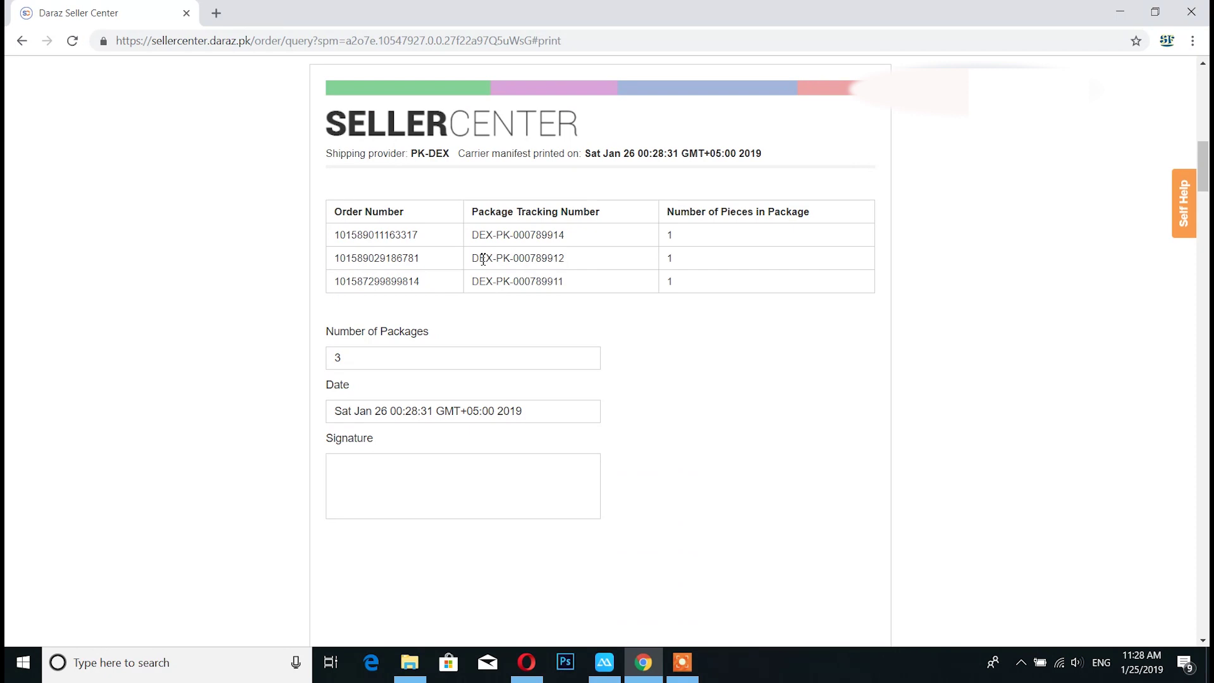
{"action": "scroll", "coordinate": [577, 355], "scroll_direction": "down", "scroll_amount": 13}
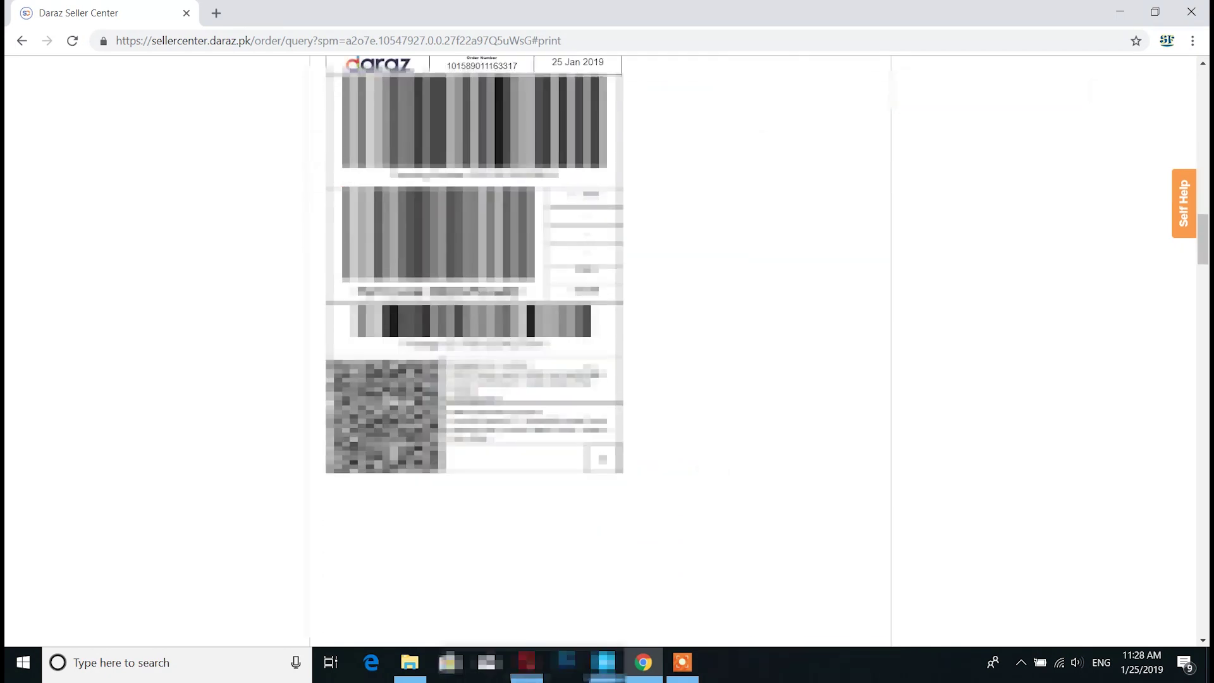
{"action": "scroll", "coordinate": [606, 409], "scroll_direction": "up", "scroll_amount": 1}
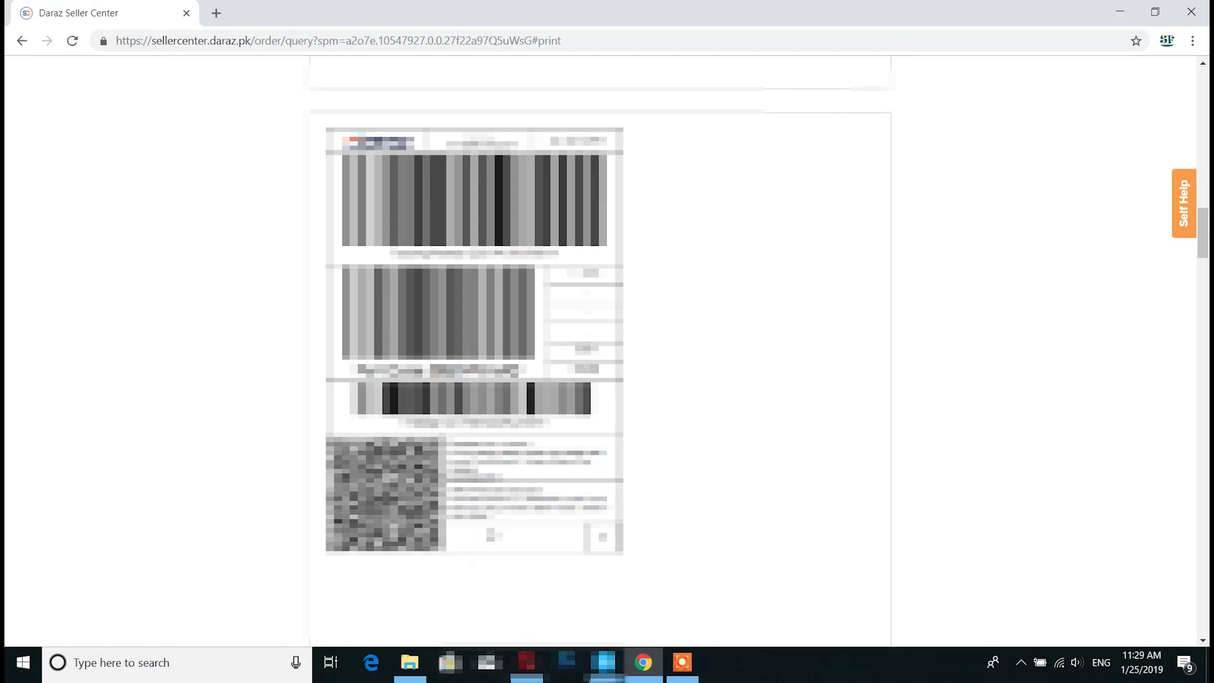
{"action": "scroll", "coordinate": [491, 535], "scroll_direction": "down", "scroll_amount": 10}
{"action": "scroll", "coordinate": [735, 460], "scroll_direction": "up", "scroll_amount": 10}
{"action": "scroll", "coordinate": [631, 492], "scroll_direction": "up", "scroll_amount": 10}
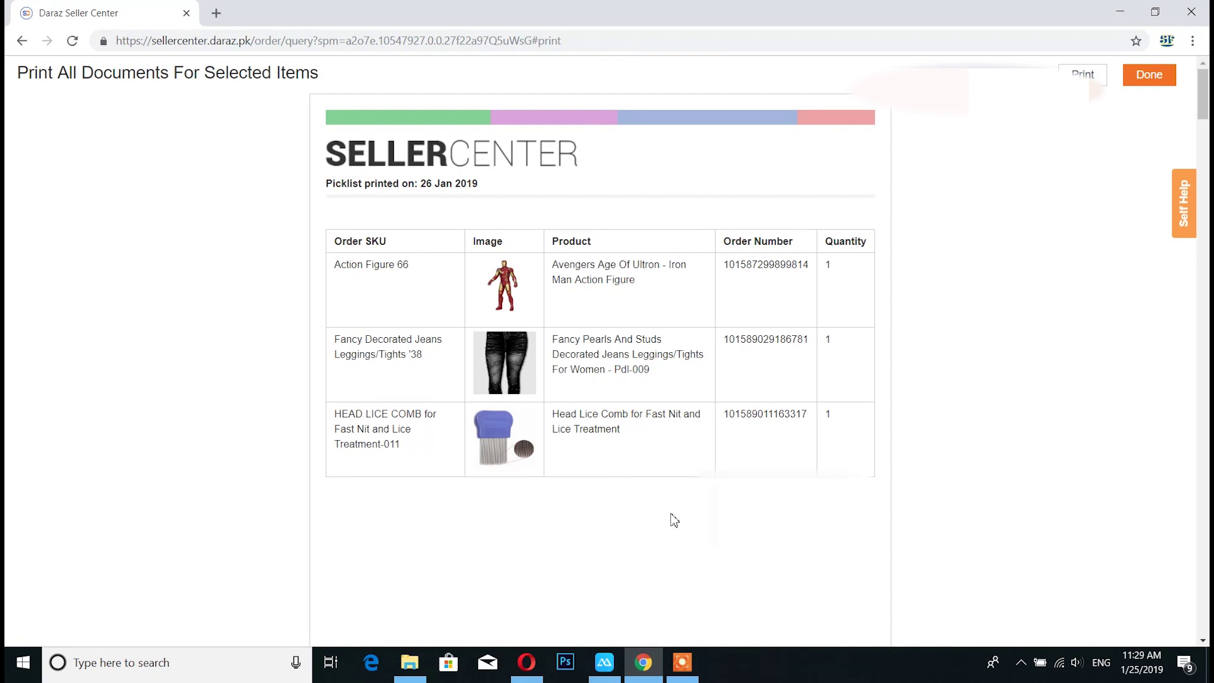
Examine the picklist's products, the carrier manifest's tracking numbers and the first order's shipping label again
{"action": "scroll", "coordinate": [675, 520], "scroll_direction": "down", "scroll_amount": 1}
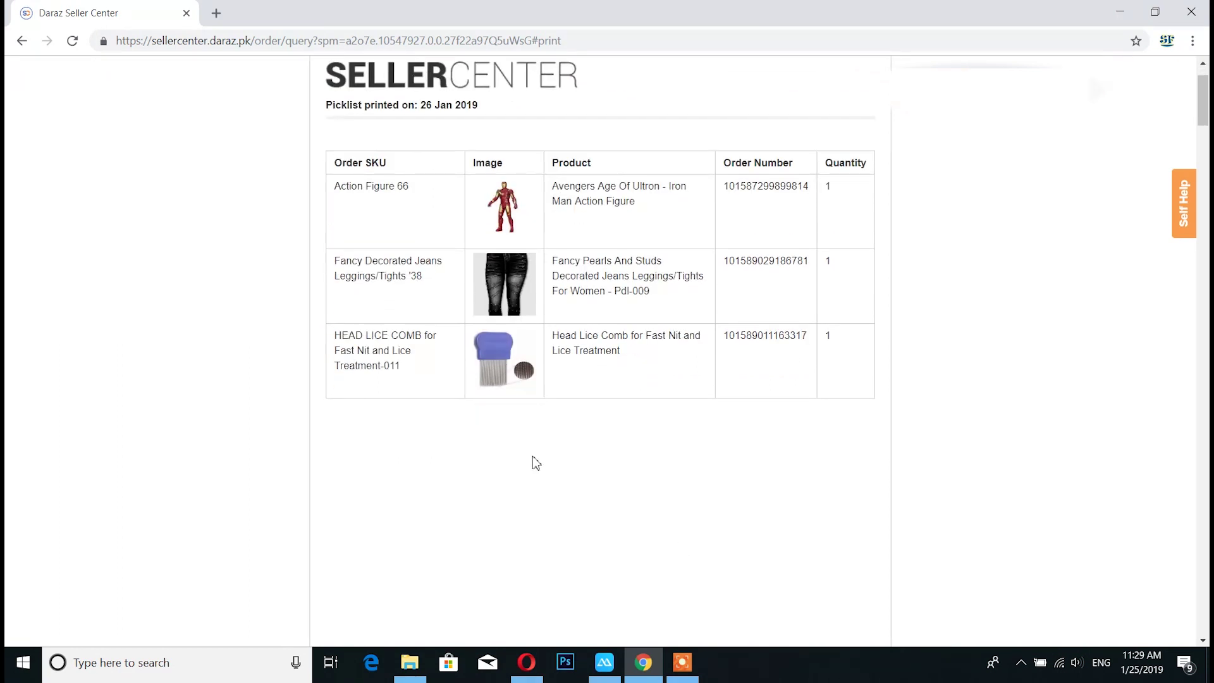
{"action": "scroll", "coordinate": [686, 536], "scroll_direction": "down", "scroll_amount": 3}
{"action": "scroll", "coordinate": [687, 536], "scroll_direction": "up", "scroll_amount": 3}
{"action": "scroll", "coordinate": [601, 347], "scroll_direction": "down", "scroll_amount": 12}
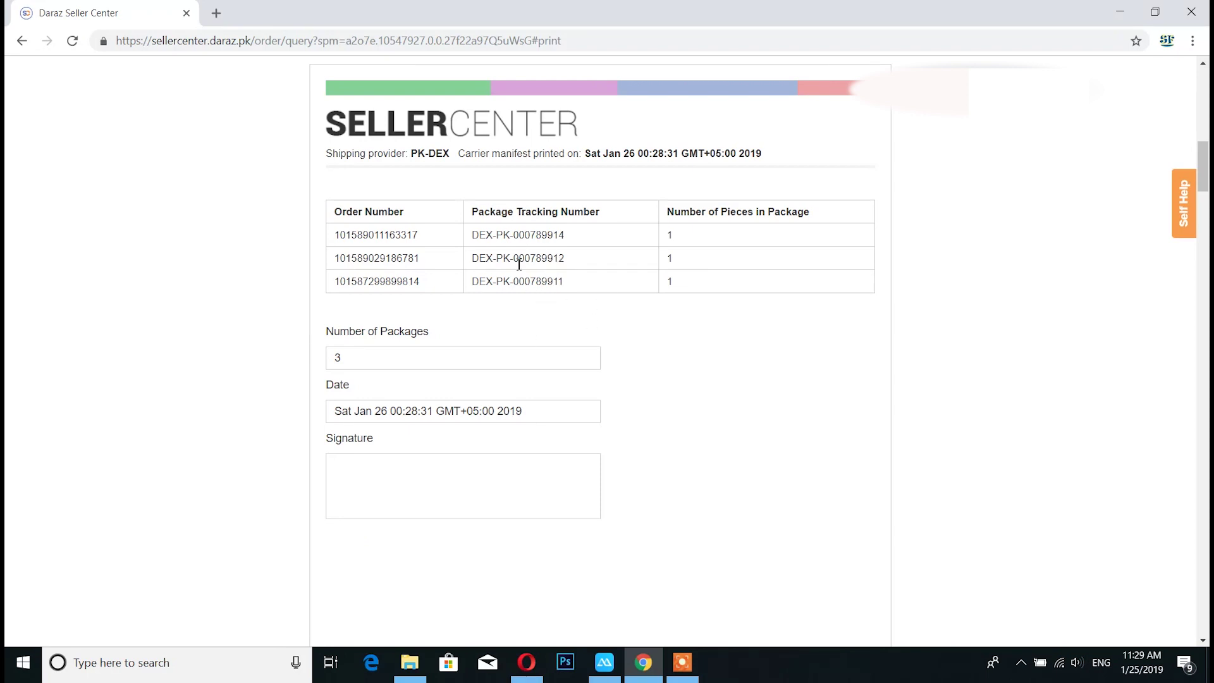
{"action": "scroll", "coordinate": [601, 348], "scroll_direction": "down", "scroll_amount": 10}
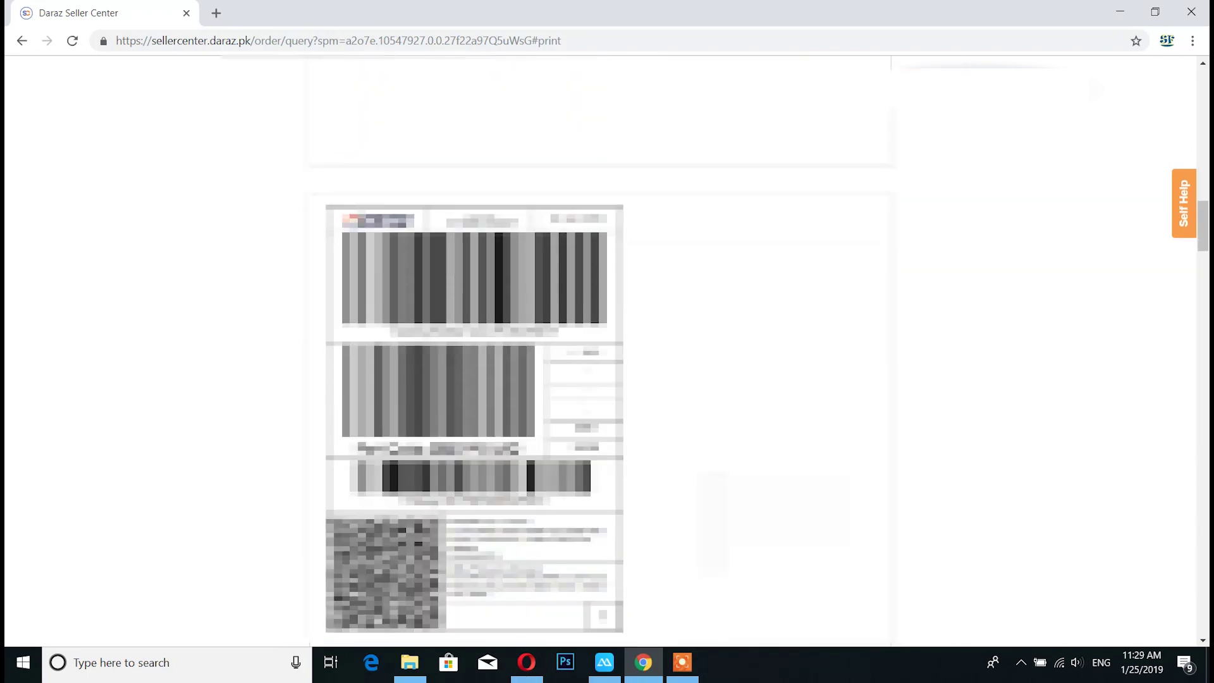
{"action": "scroll", "coordinate": [474, 285], "scroll_direction": "down", "scroll_amount": 1}
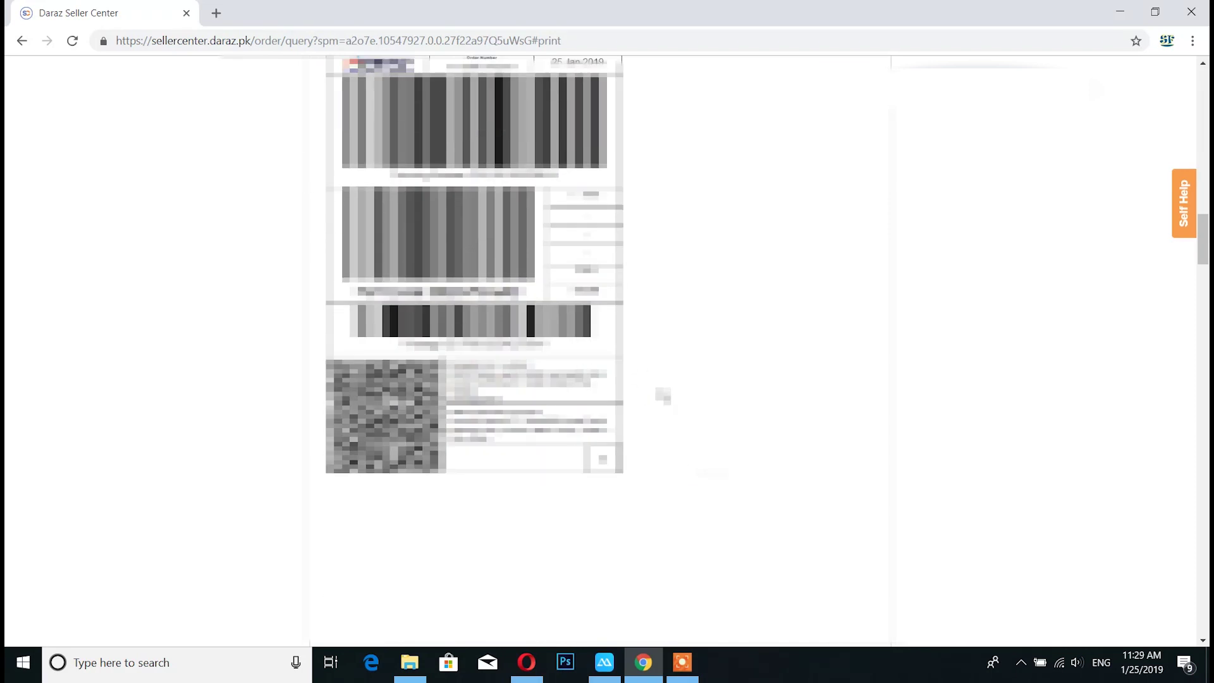
{"action": "scroll", "coordinate": [658, 466], "scroll_direction": "down", "scroll_amount": 3}
{"action": "scroll", "coordinate": [557, 198], "scroll_direction": "up", "scroll_amount": 3}
{"action": "scroll", "coordinate": [600, 347], "scroll_direction": "down", "scroll_amount": 6}
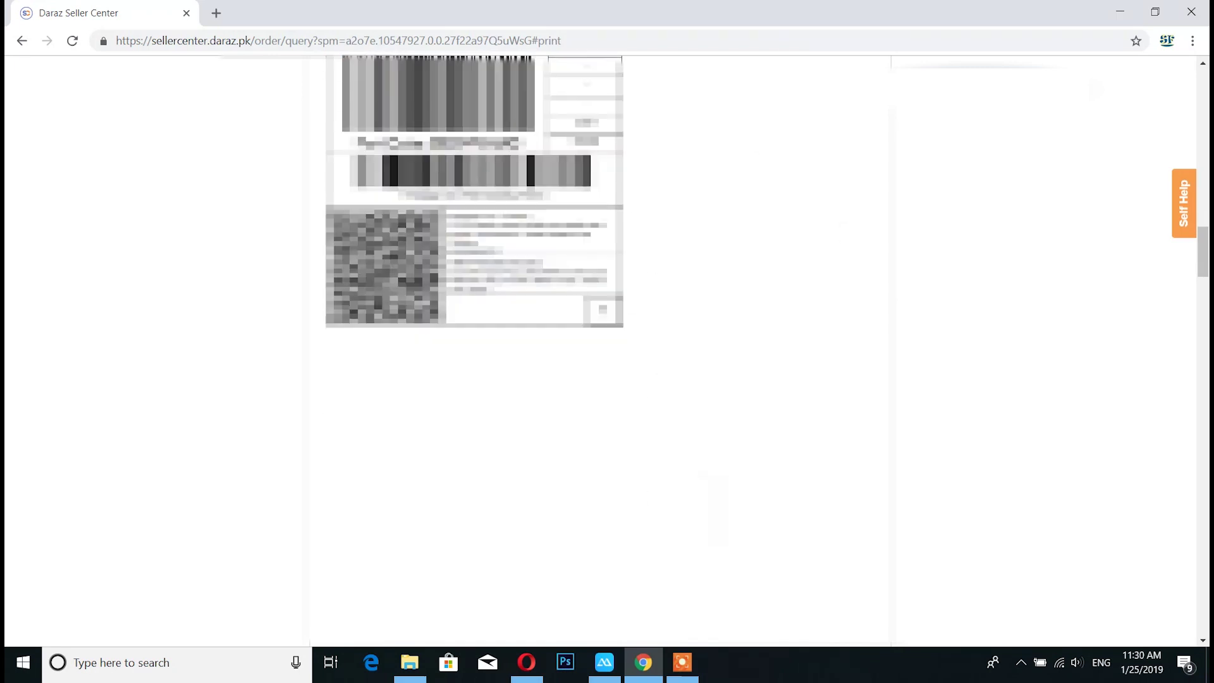
Examine the first order's purchase summary and the labels and summaries of the remaining orders through the final page
{"action": "scroll", "coordinate": [724, 351], "scroll_direction": "down", "scroll_amount": 3}
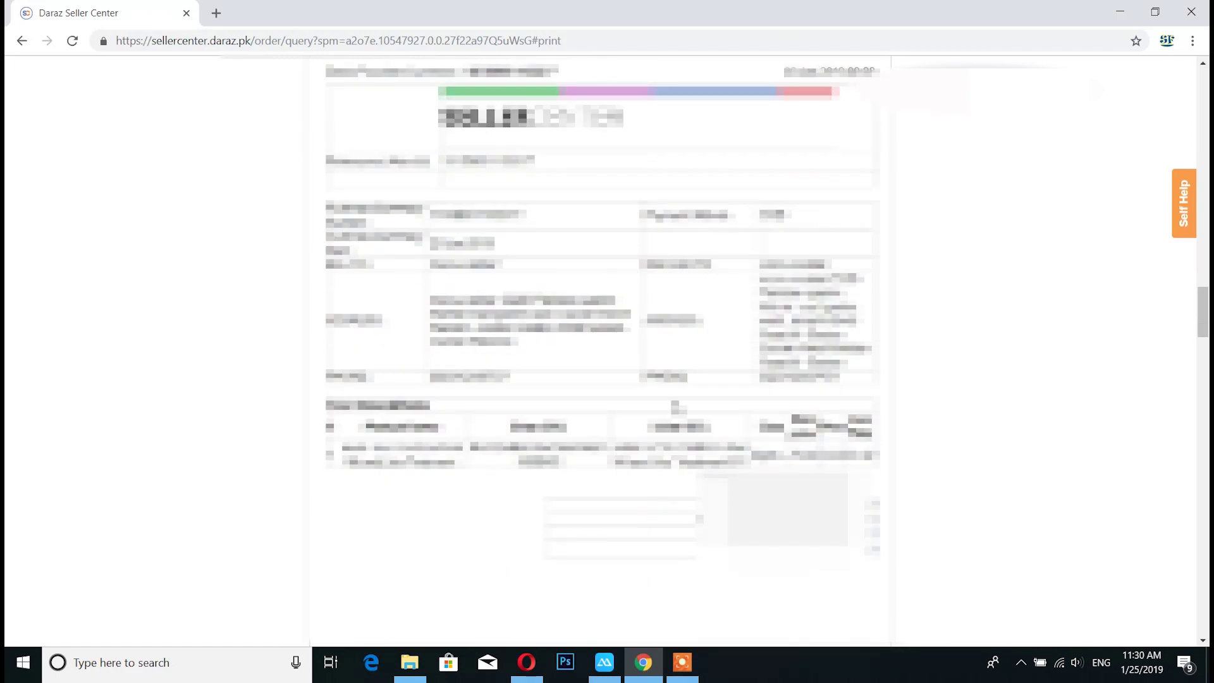
{"action": "scroll", "coordinate": [936, 361], "scroll_direction": "up", "scroll_amount": 1}
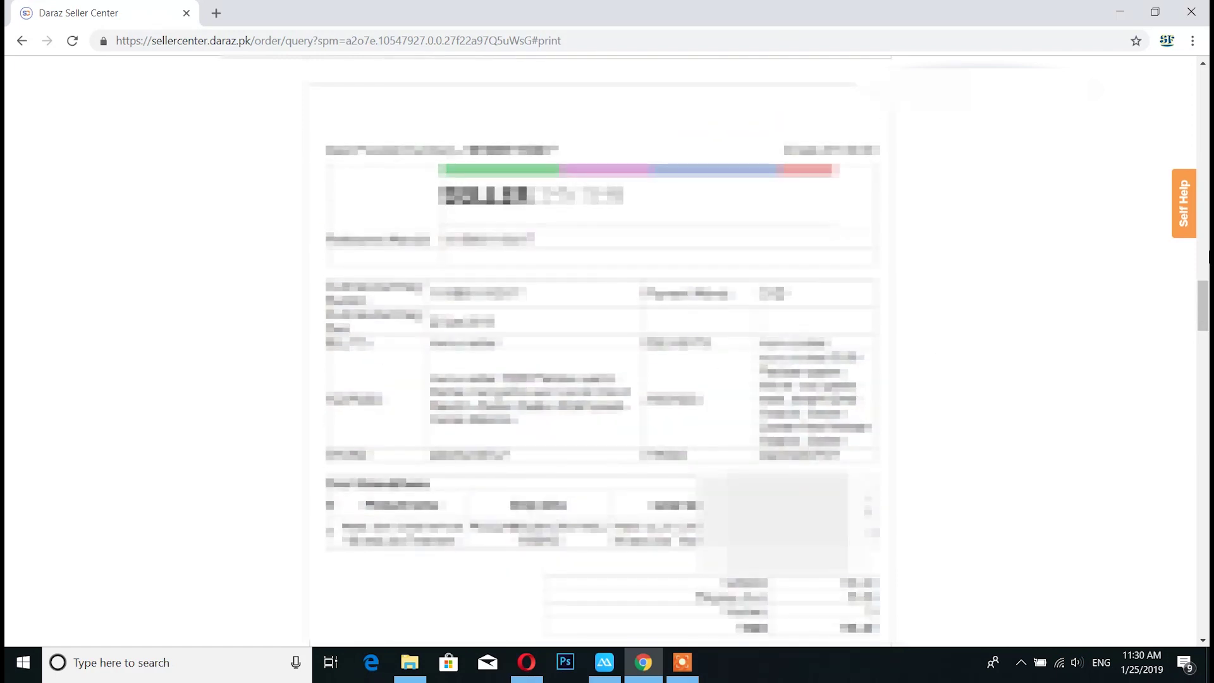
{"action": "scroll", "coordinate": [669, 567], "scroll_direction": "down", "scroll_amount": 2}
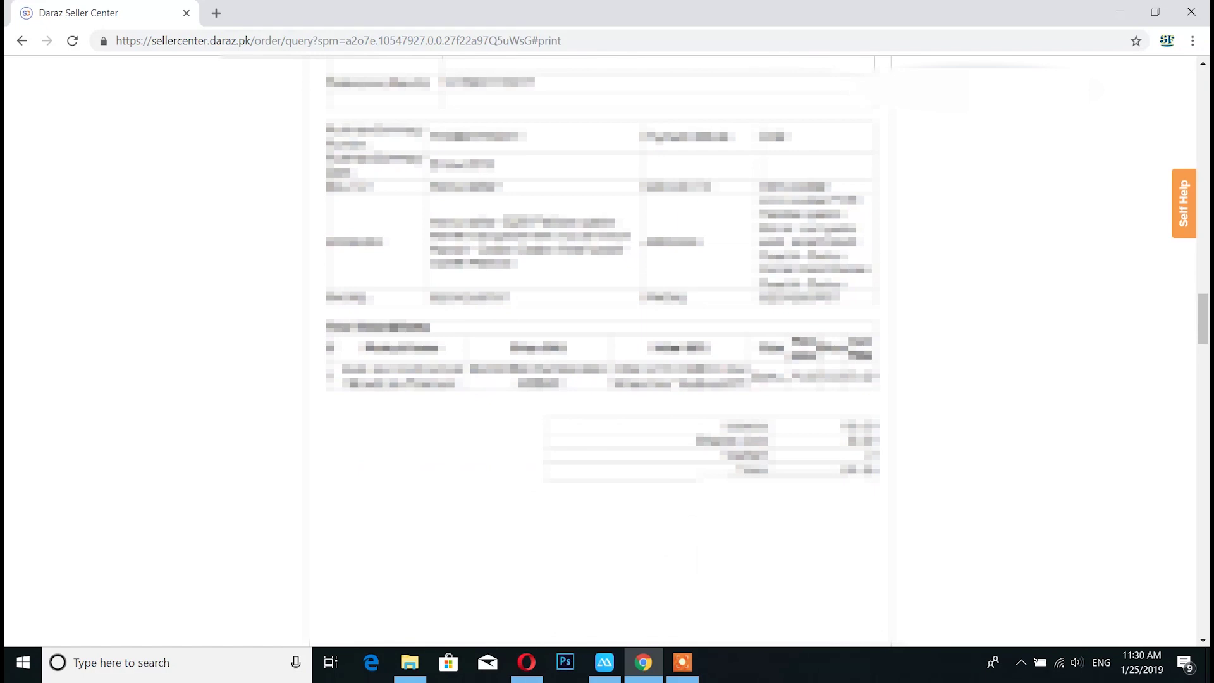
{"action": "scroll", "coordinate": [648, 550], "scroll_direction": "down", "scroll_amount": 4}
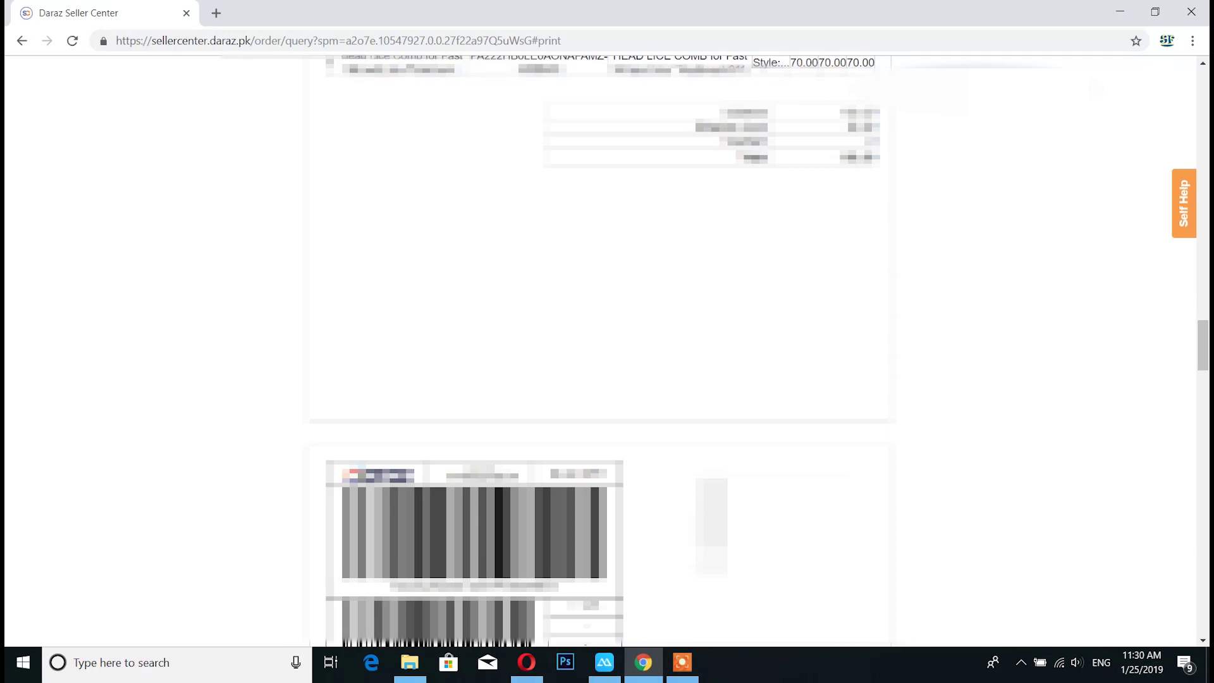
{"action": "scroll", "coordinate": [230, 377], "scroll_direction": "down", "scroll_amount": 5}
{"action": "scroll", "coordinate": [670, 479], "scroll_direction": "down", "scroll_amount": 20}
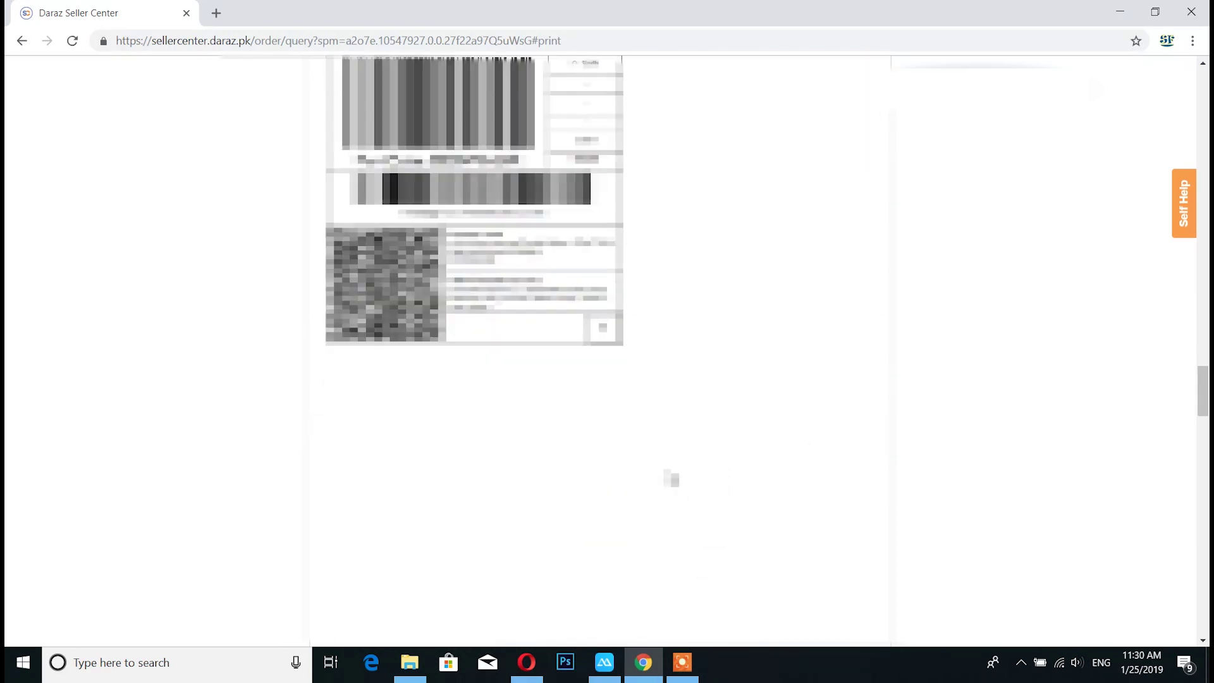
{"action": "scroll", "coordinate": [670, 480], "scroll_direction": "down", "scroll_amount": 10}
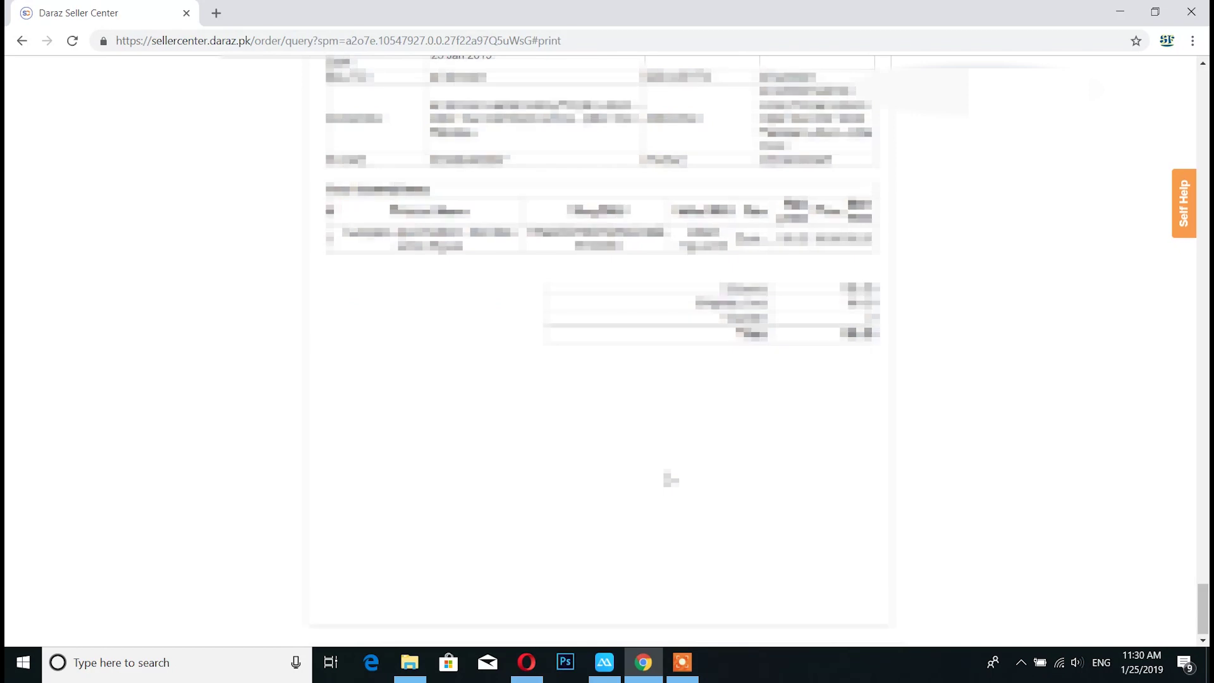
Review the last order's purchase summary, including addresses, item details and totals, and return to the start of the documents
{"action": "scroll", "coordinate": [670, 479], "scroll_direction": "up", "scroll_amount": 3}
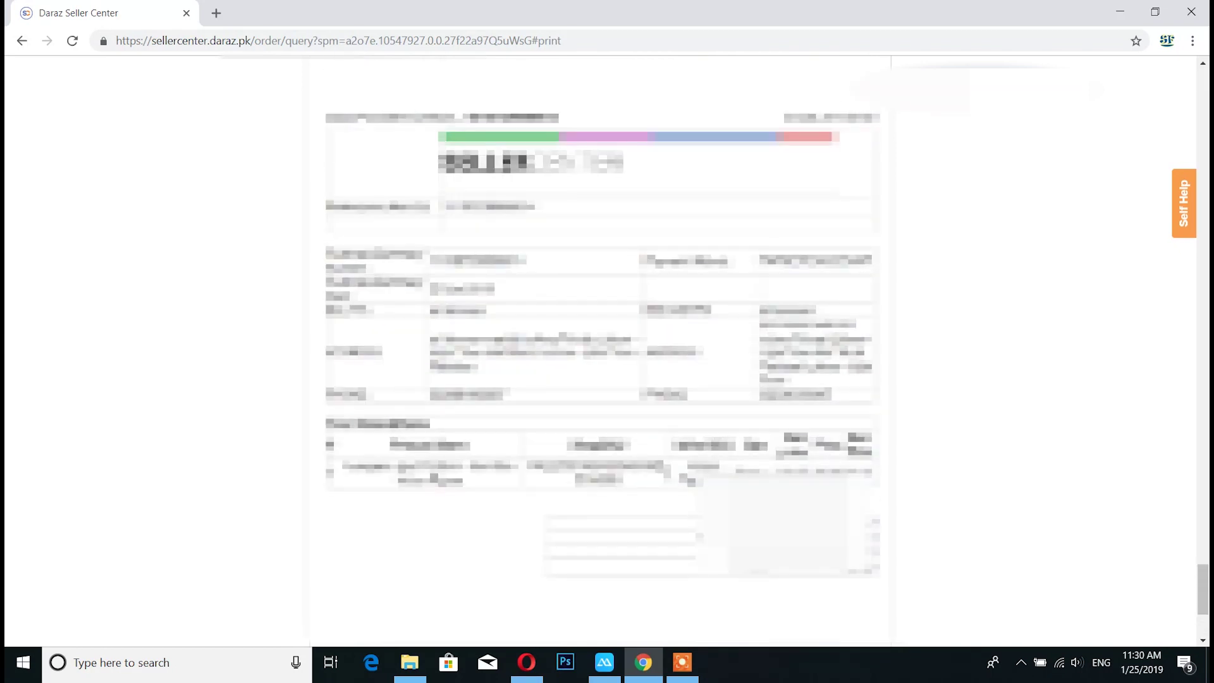
{"action": "scroll", "coordinate": [686, 475], "scroll_direction": "down", "scroll_amount": 3}
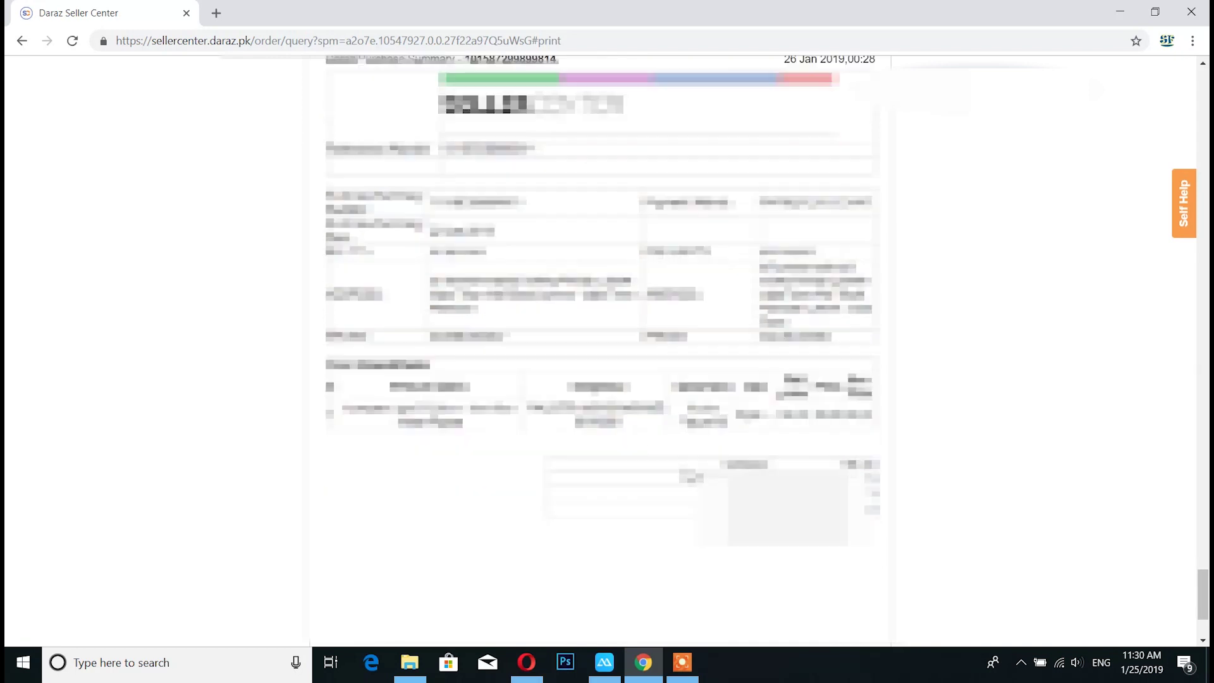
{"action": "scroll", "coordinate": [687, 475], "scroll_direction": "up", "scroll_amount": 3}
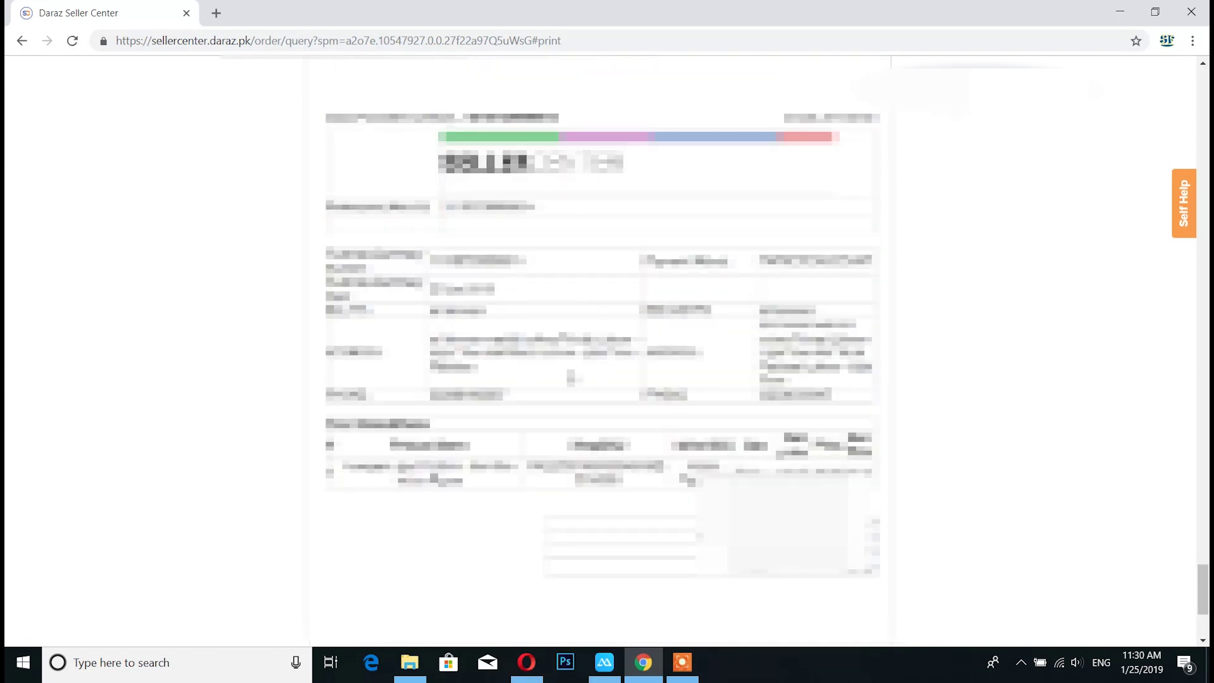
{"action": "scroll", "coordinate": [688, 475], "scroll_direction": "up", "scroll_amount": 1}
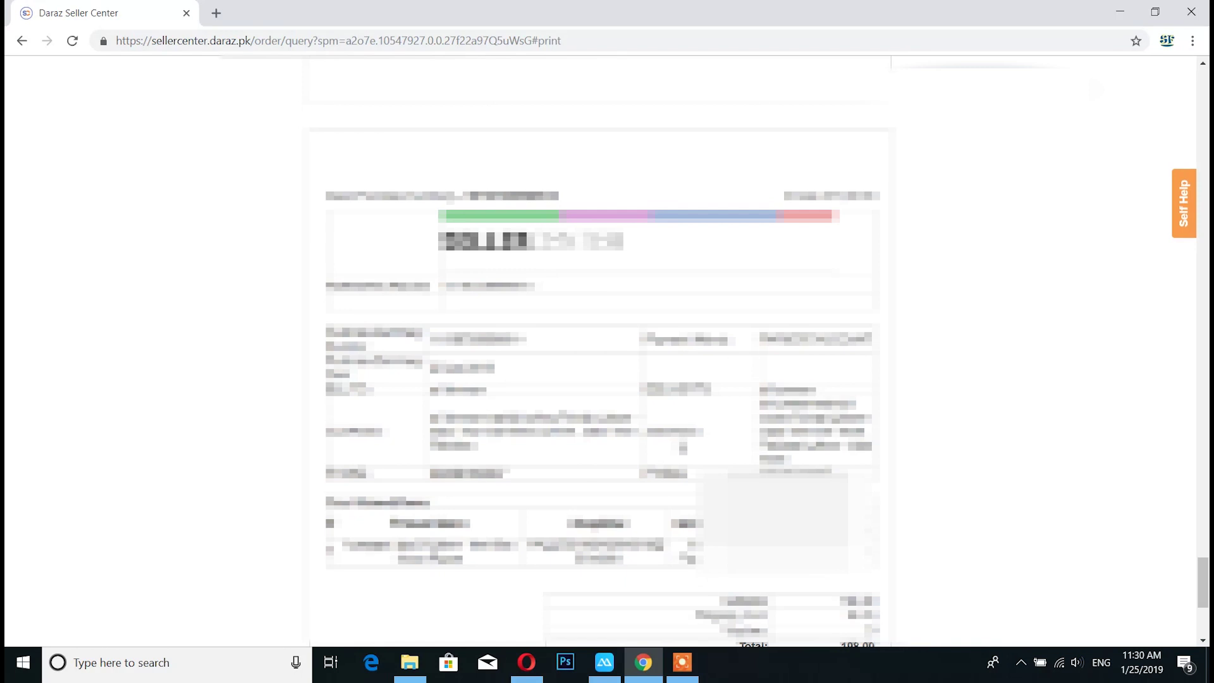
{"action": "scroll", "coordinate": [683, 447], "scroll_direction": "down", "scroll_amount": 3}
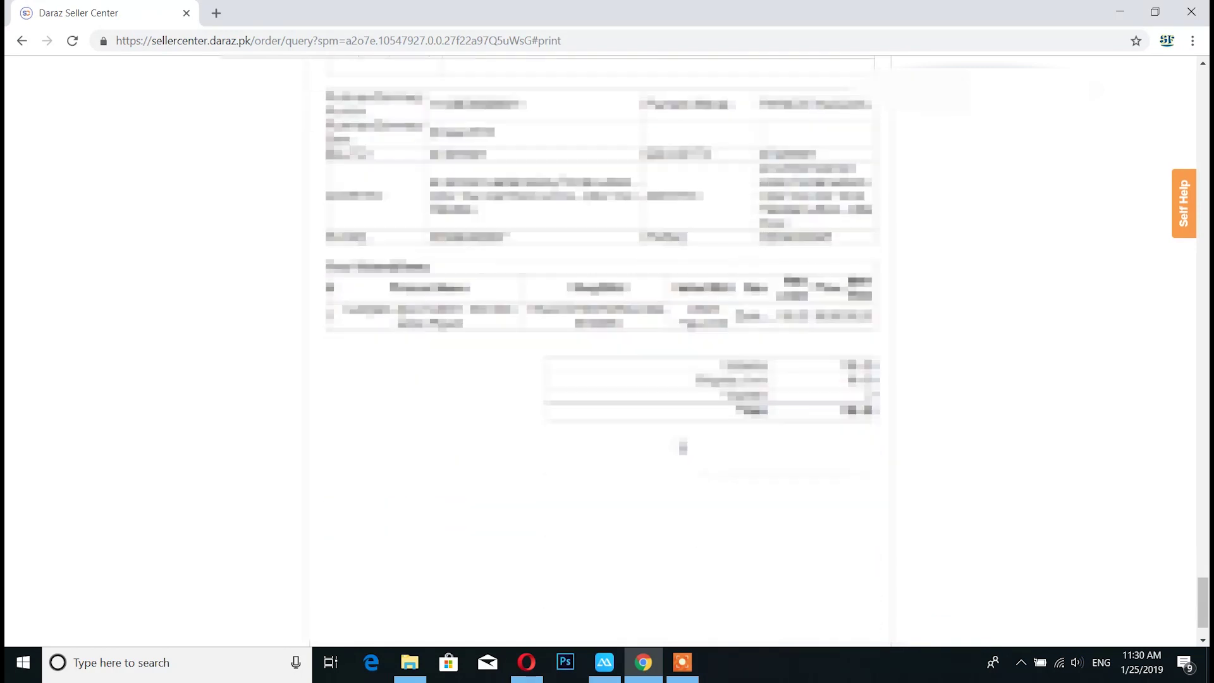
{"action": "scroll", "coordinate": [682, 447], "scroll_direction": "up", "scroll_amount": 20}
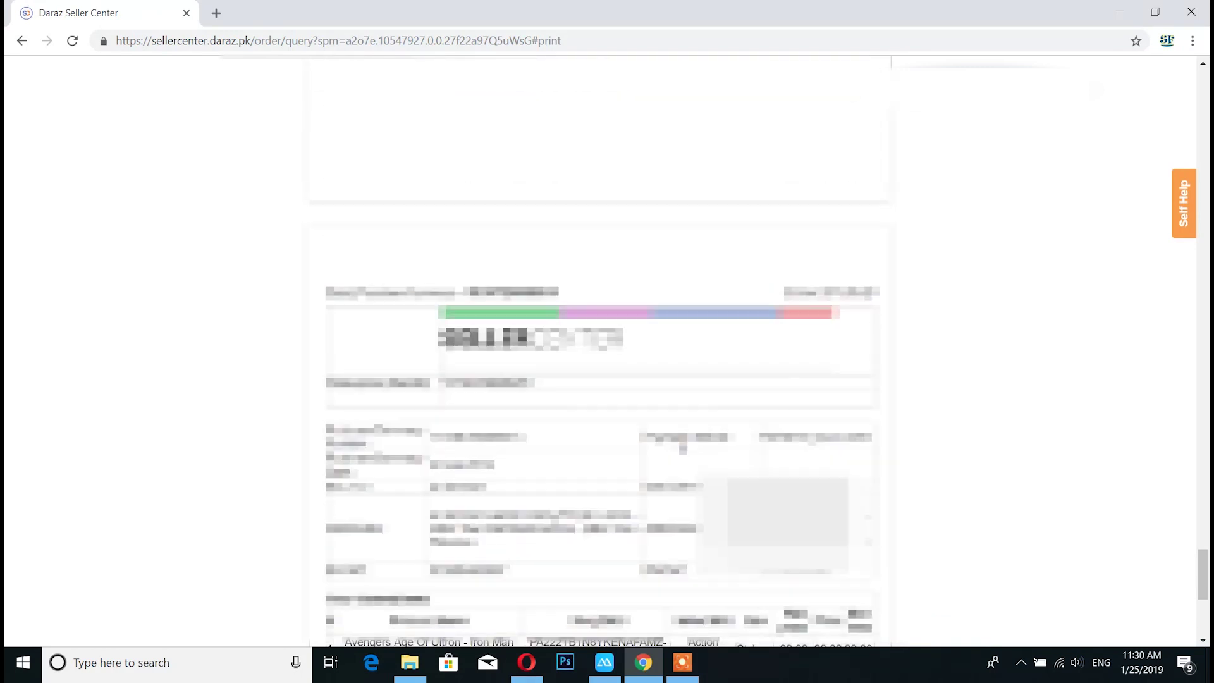
{"action": "scroll", "coordinate": [683, 448], "scroll_direction": "up", "scroll_amount": 10}
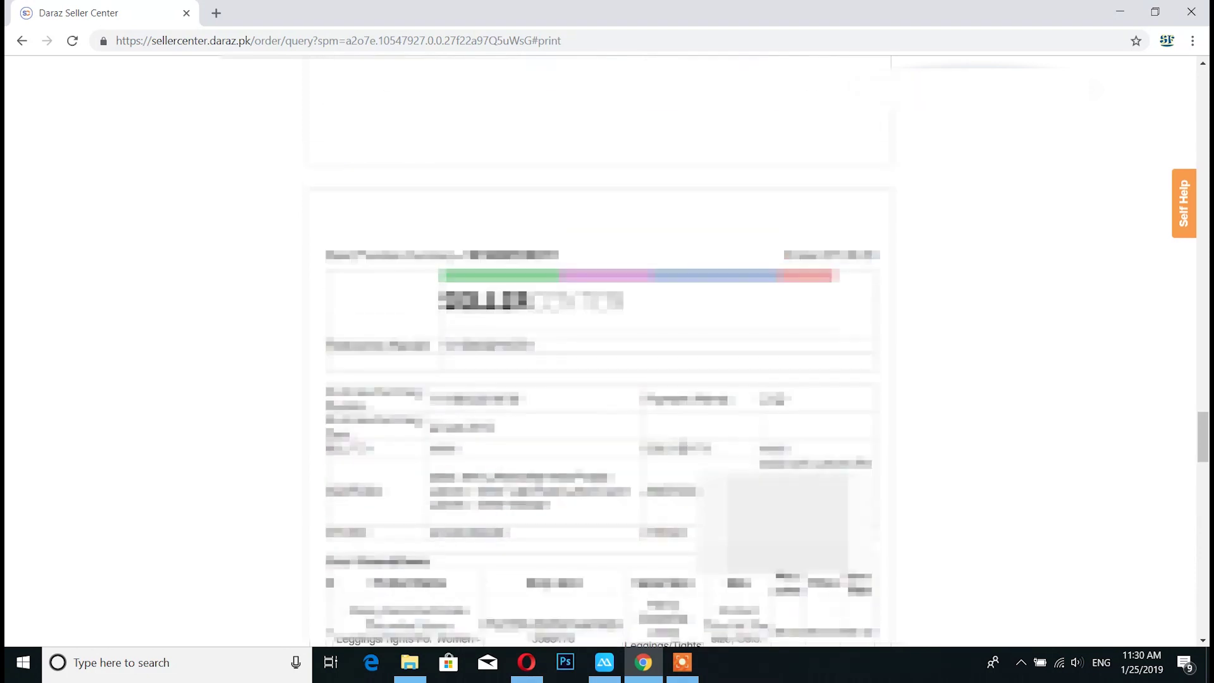
{"action": "scroll", "coordinate": [678, 436], "scroll_direction": "up", "scroll_amount": 15}
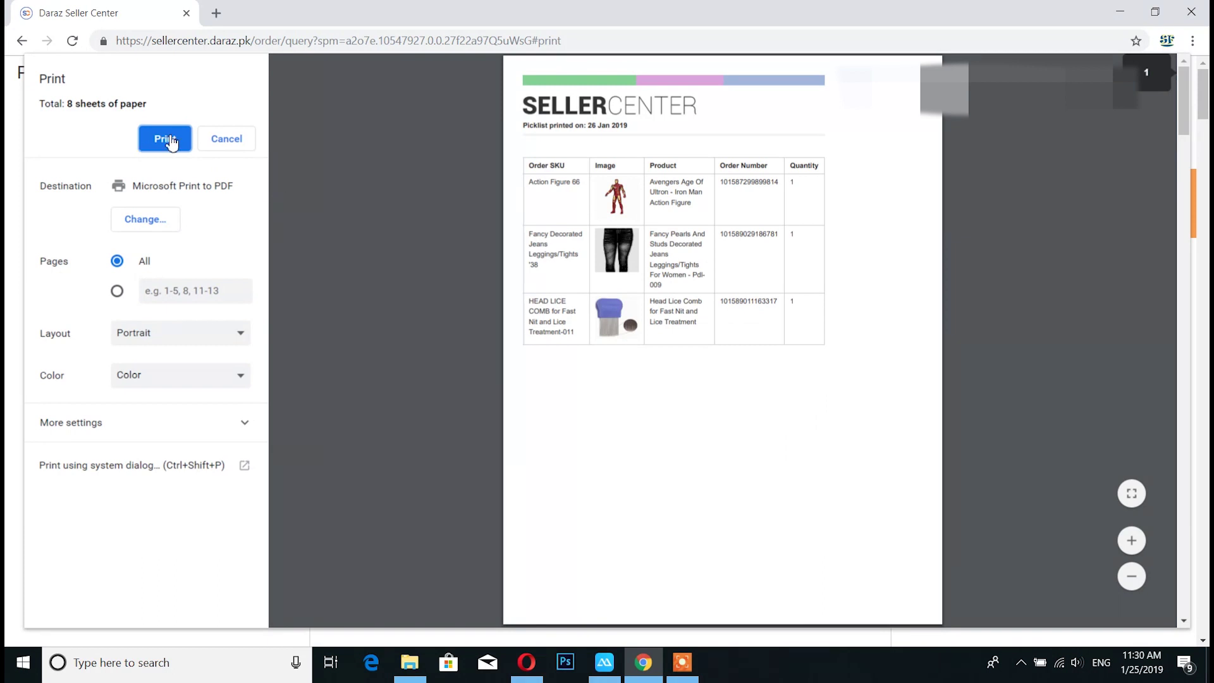
Leave the print preview for the Ready to Ship list and compare the Printed marks of the selected and newest orders
{"action": "left_click", "coordinate": [23, 42]}
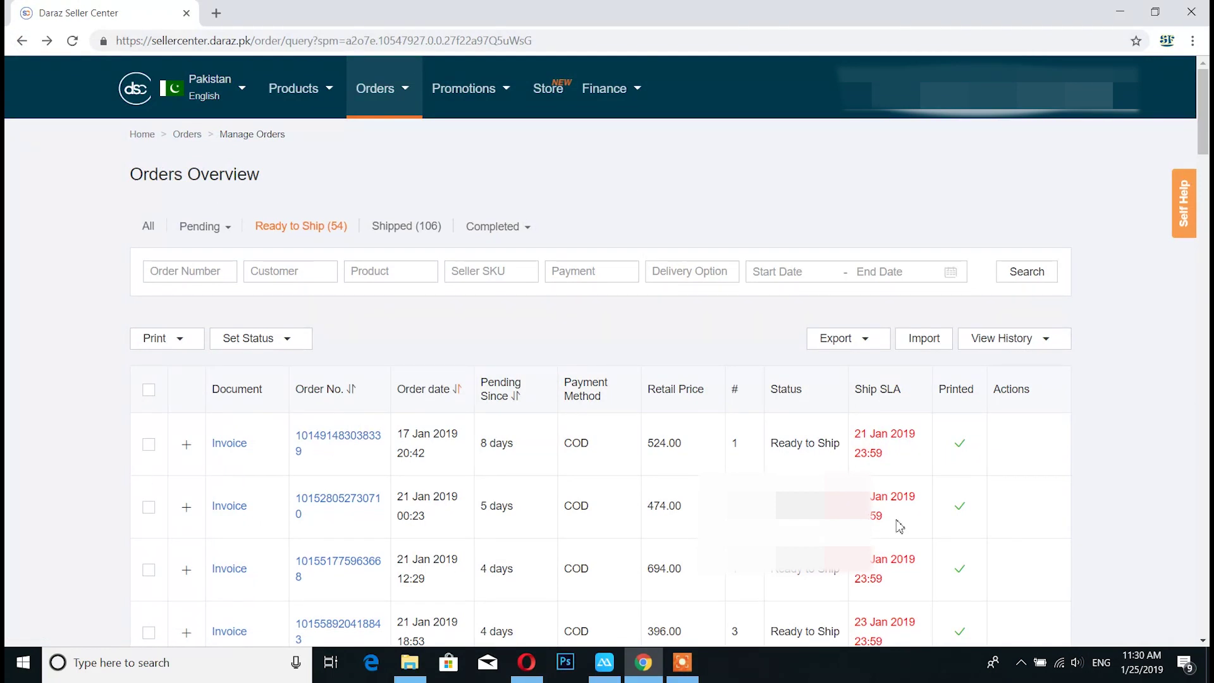
{"action": "scroll", "coordinate": [896, 558], "scroll_direction": "down", "scroll_amount": 9}
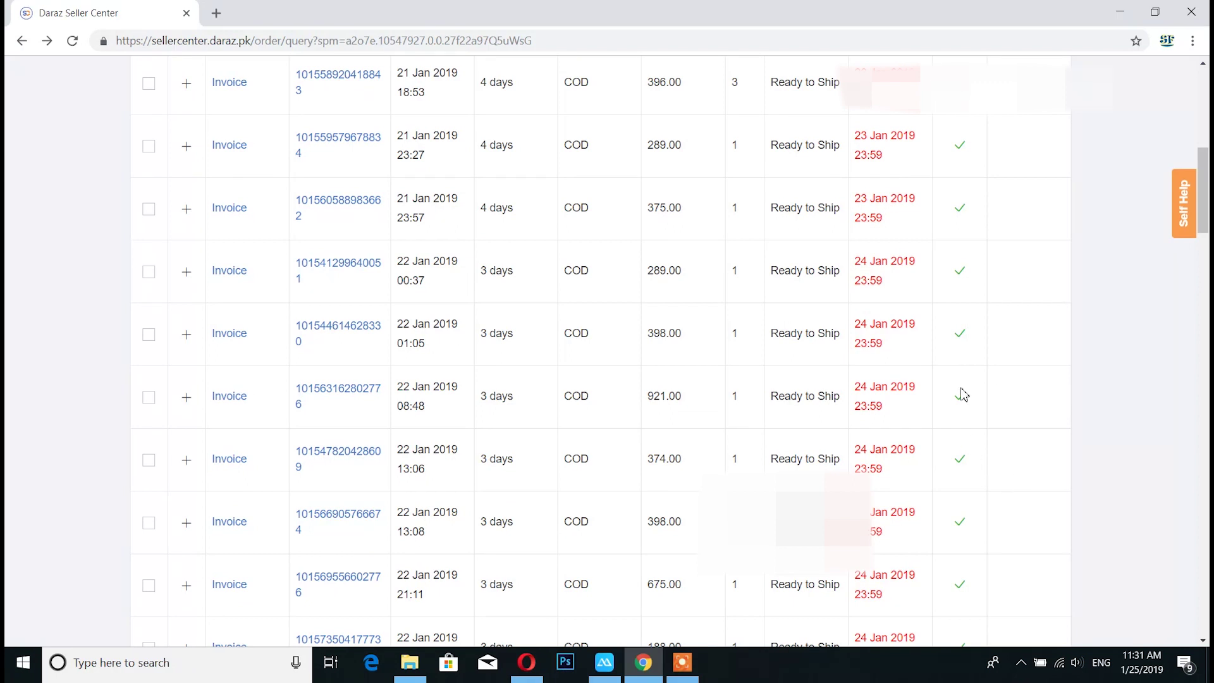
{"action": "scroll", "coordinate": [963, 492], "scroll_direction": "down", "scroll_amount": 20}
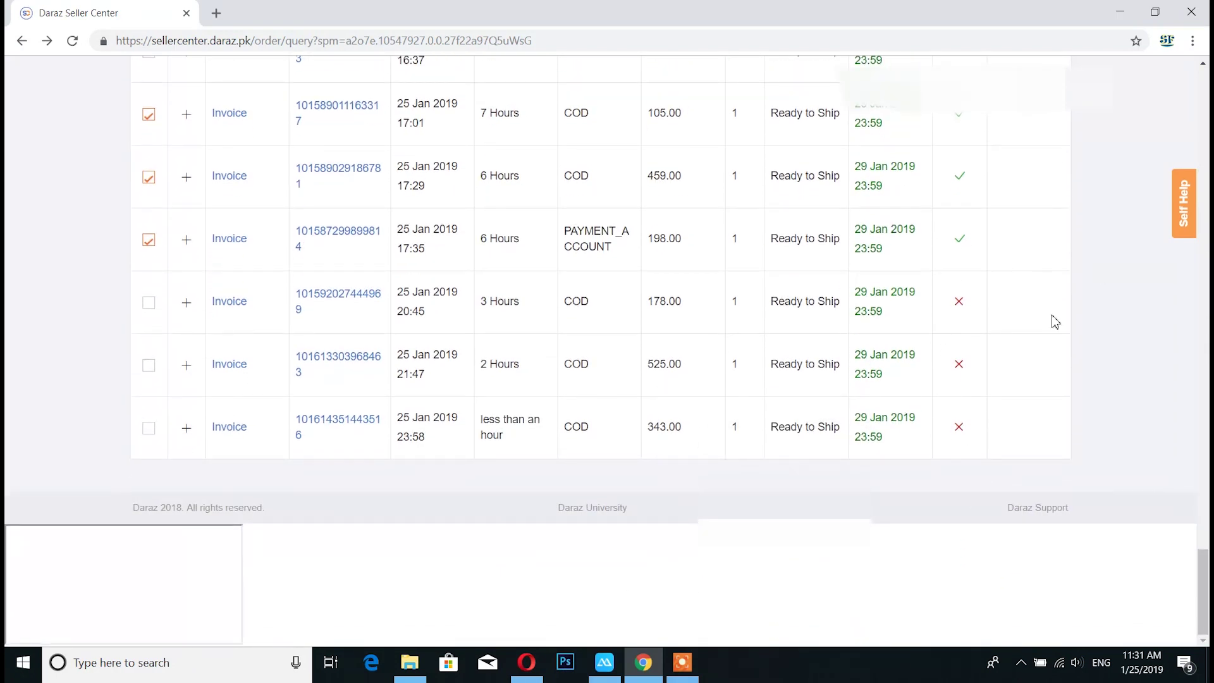
{"action": "scroll", "coordinate": [834, 289], "scroll_direction": "up", "scroll_amount": 6}
{"action": "scroll", "coordinate": [921, 578], "scroll_direction": "down", "scroll_amount": 6}
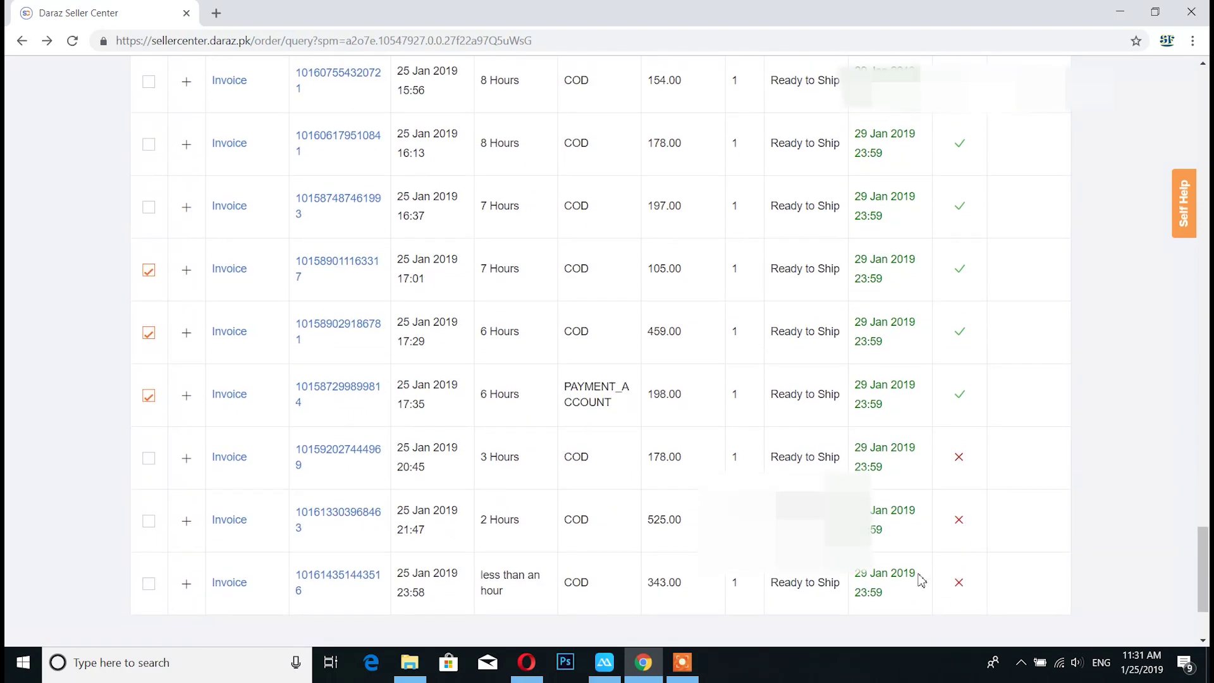
{"action": "scroll", "coordinate": [921, 580], "scroll_direction": "up", "scroll_amount": 20}
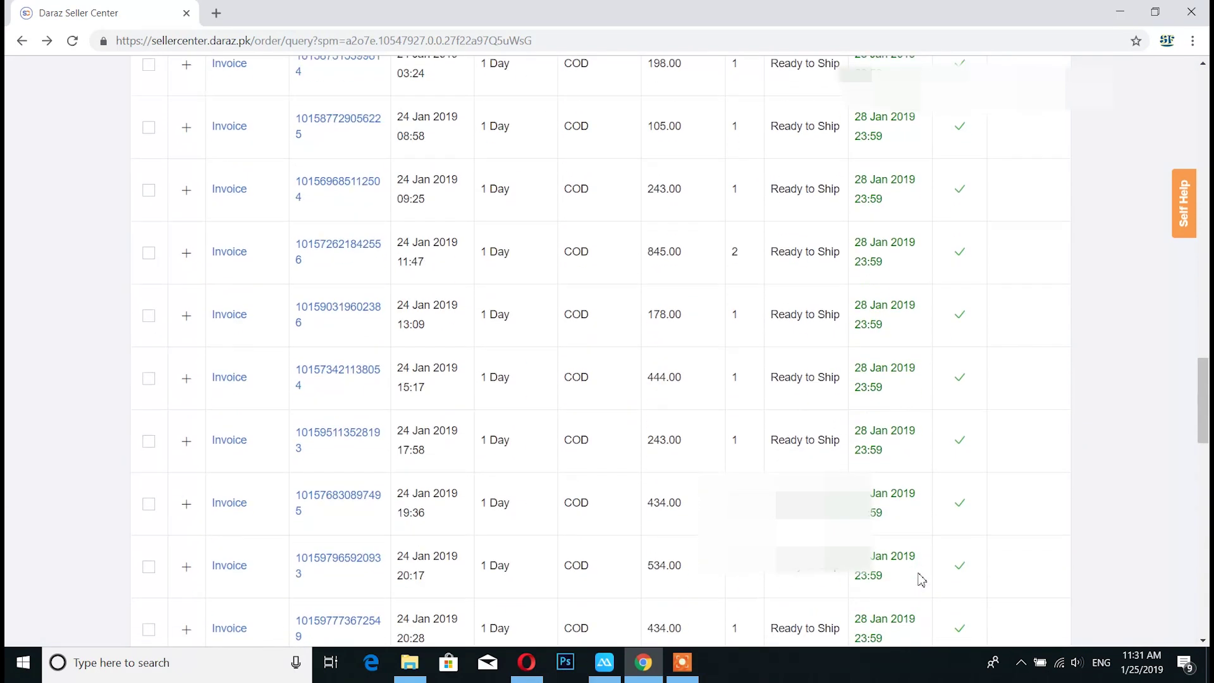
{"action": "scroll", "coordinate": [921, 580], "scroll_direction": "up", "scroll_amount": 15}
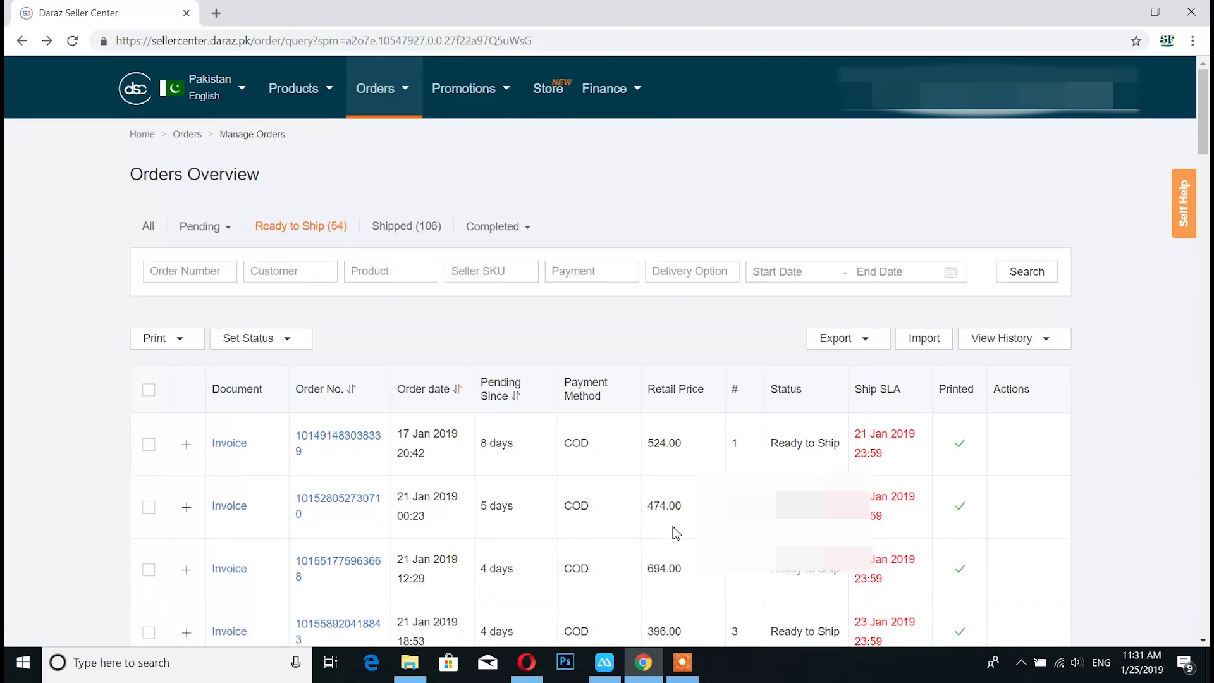
Review the Ready to Ship orders' shipping deadlines and printed marks, and check the available completed order categories
{"action": "scroll", "coordinate": [674, 533], "scroll_direction": "down", "scroll_amount": 7}
{"action": "scroll", "coordinate": [673, 533], "scroll_direction": "down", "scroll_amount": 5}
{"action": "scroll", "coordinate": [674, 533], "scroll_direction": "up", "scroll_amount": 13}
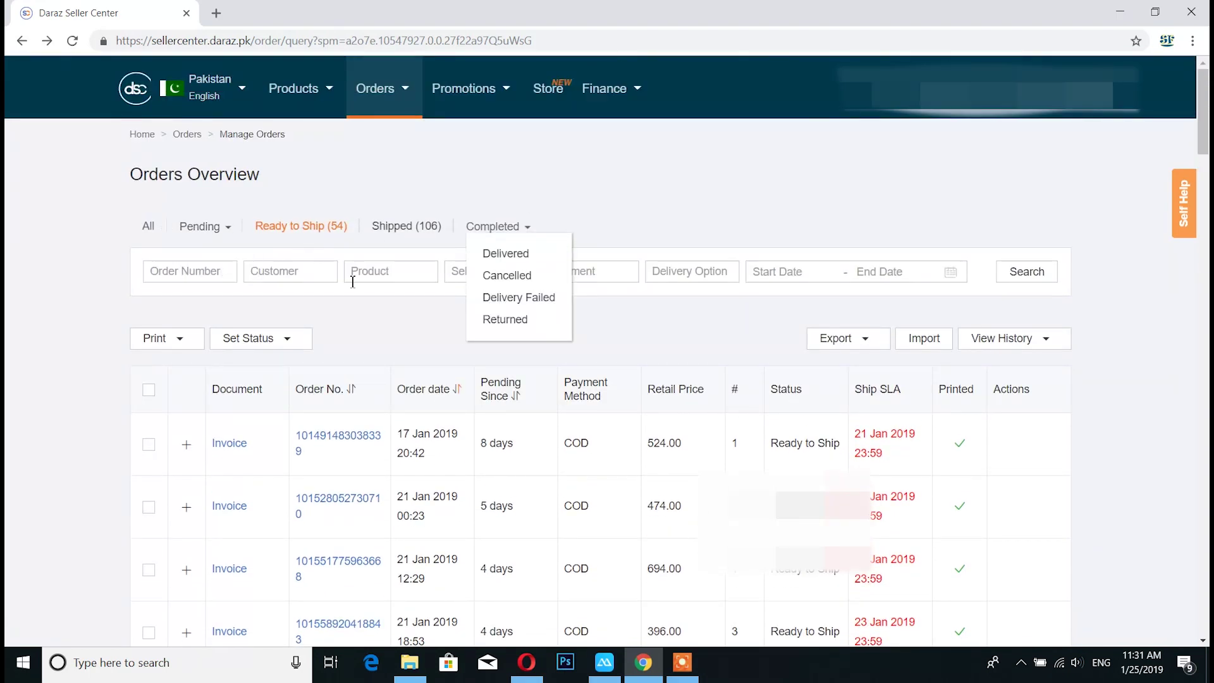
{"action": "scroll", "coordinate": [442, 429], "scroll_direction": "down", "scroll_amount": 15}
{"action": "scroll", "coordinate": [492, 455], "scroll_direction": "down", "scroll_amount": 3}
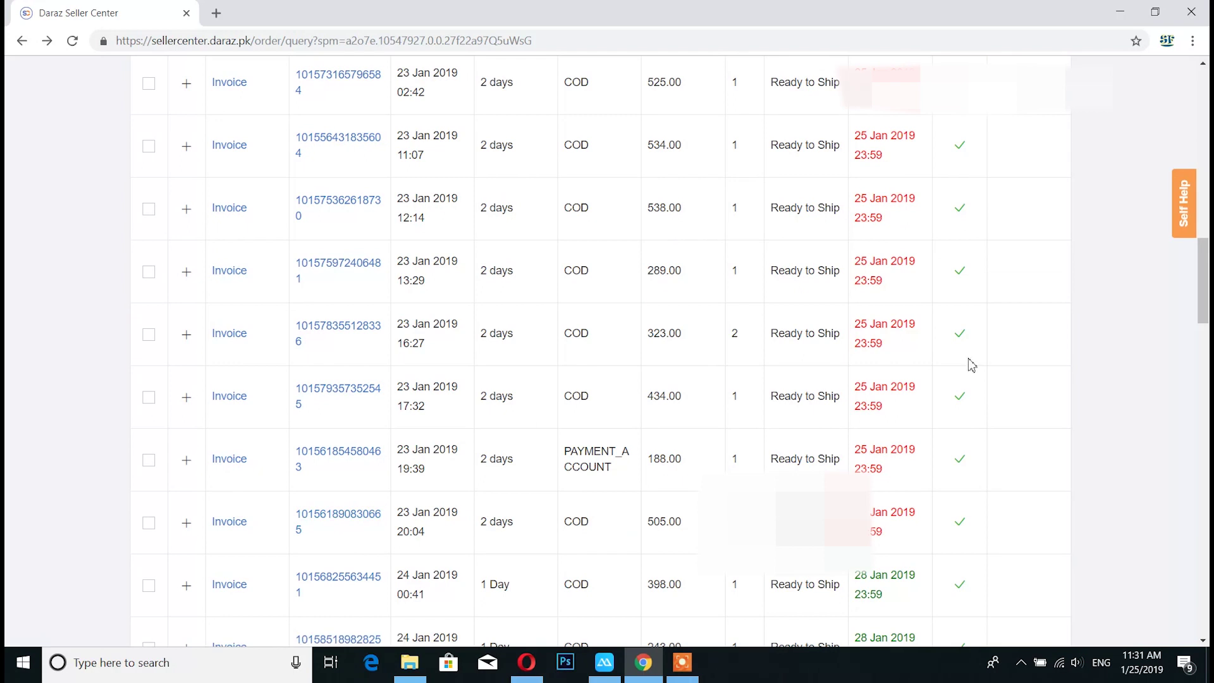
{"action": "scroll", "coordinate": [851, 401], "scroll_direction": "up", "scroll_amount": 18}
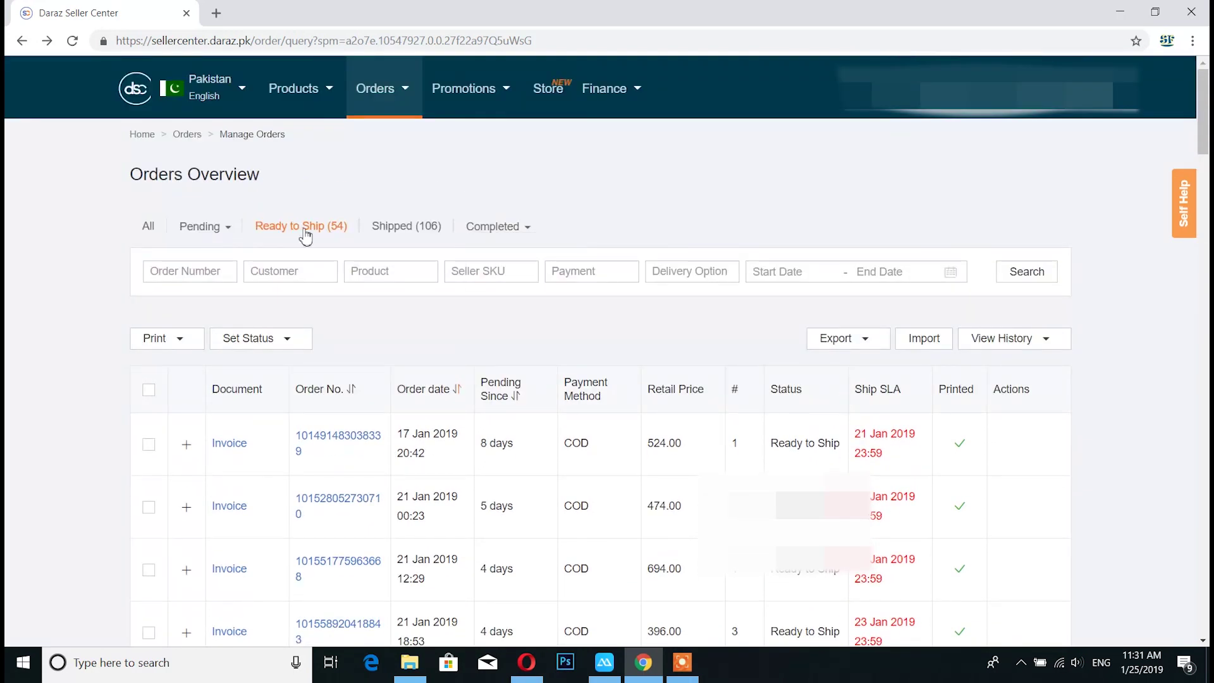
{"action": "scroll", "coordinate": [434, 504], "scroll_direction": "down", "scroll_amount": 2}
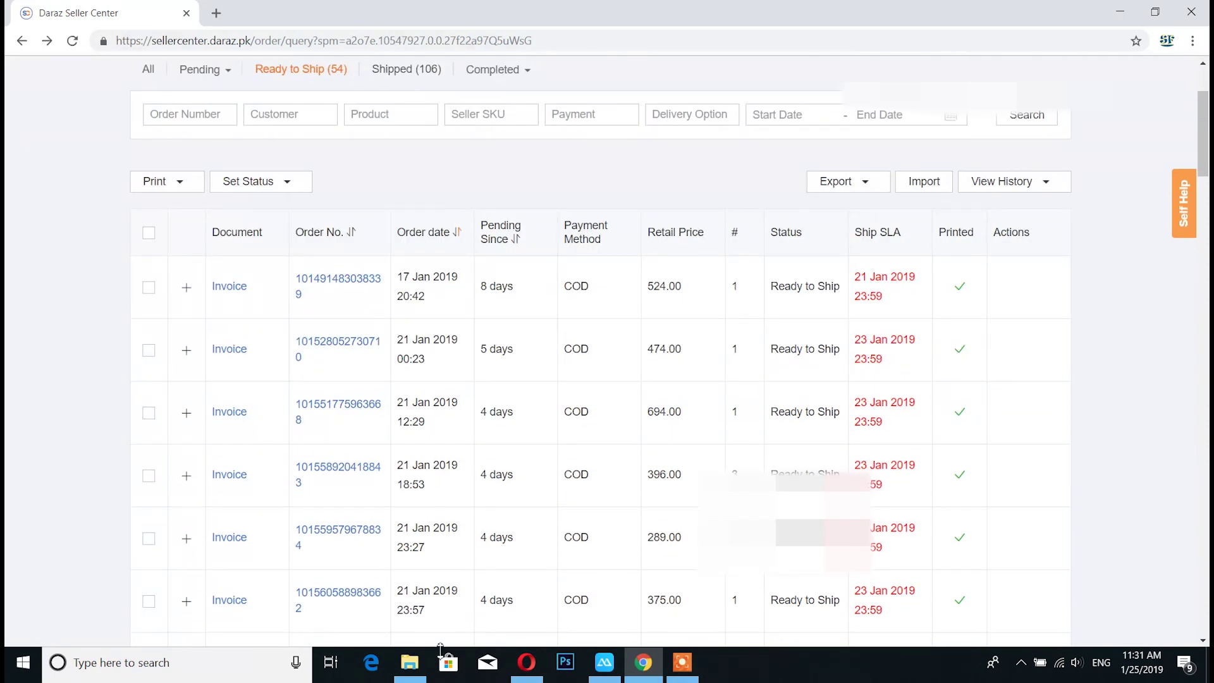
{"action": "scroll", "coordinate": [490, 610], "scroll_direction": "down", "scroll_amount": 3}
{"action": "scroll", "coordinate": [490, 611], "scroll_direction": "up", "scroll_amount": 5}
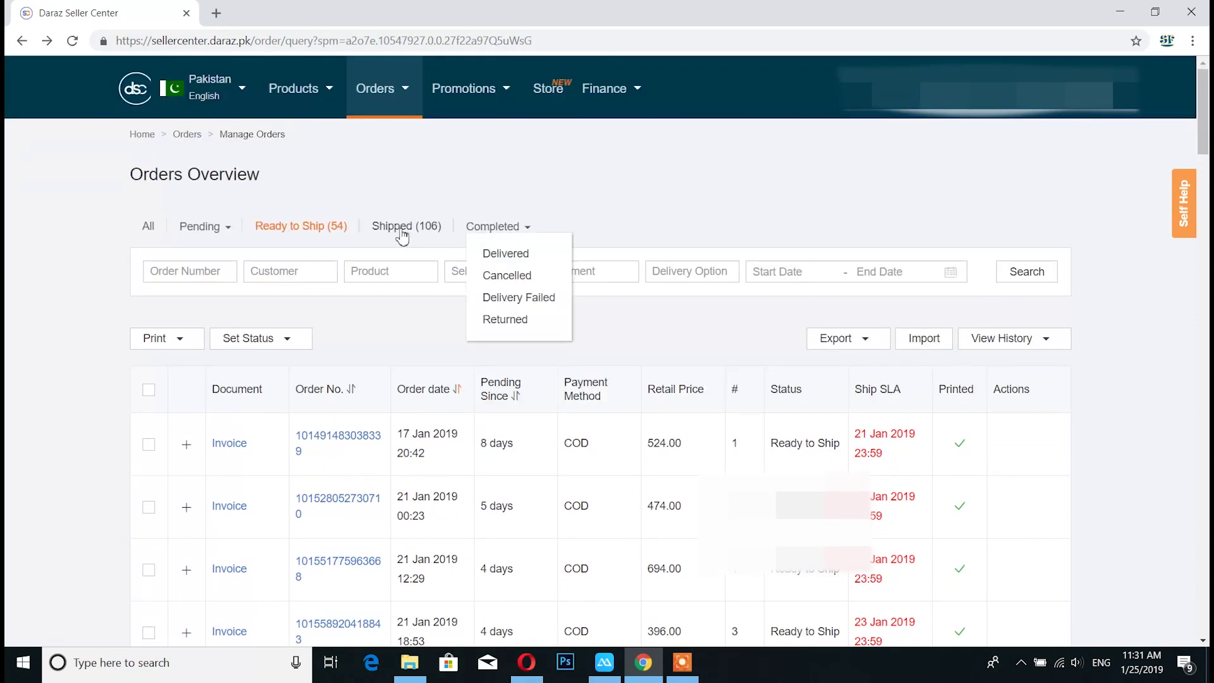
Show the Shipped orders and review their order dates, update dates and statuses
{"action": "left_click", "coordinate": [398, 227]}
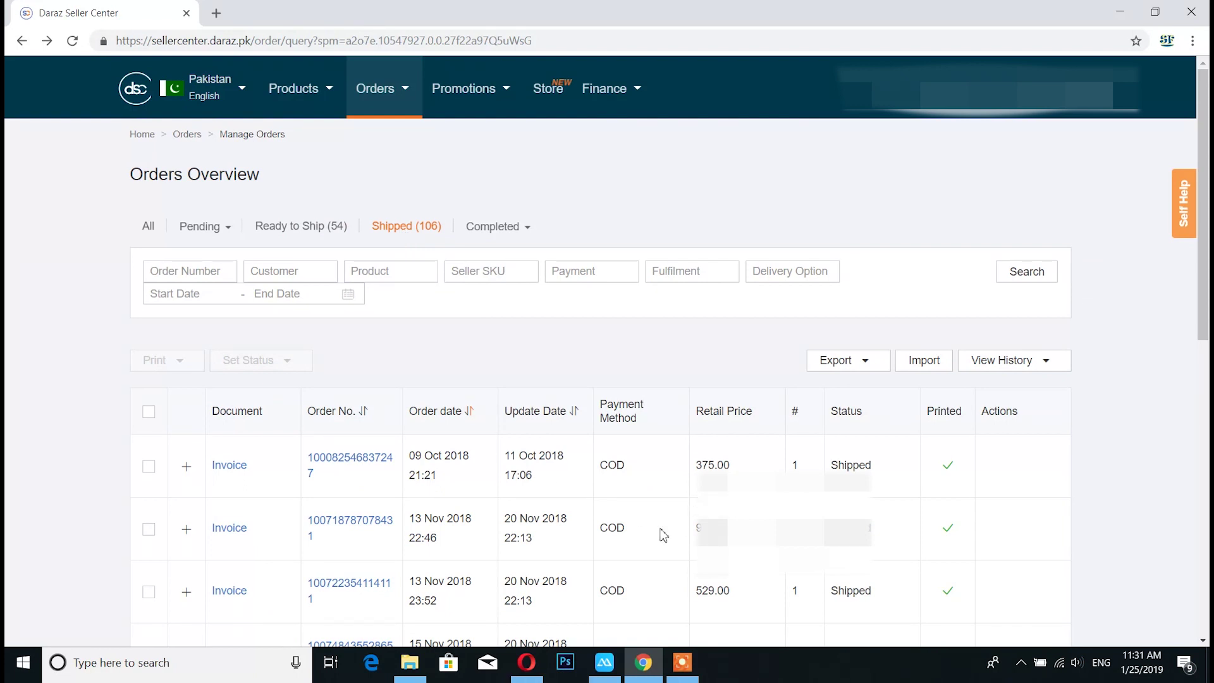
{"action": "scroll", "coordinate": [662, 535], "scroll_direction": "down", "scroll_amount": 4}
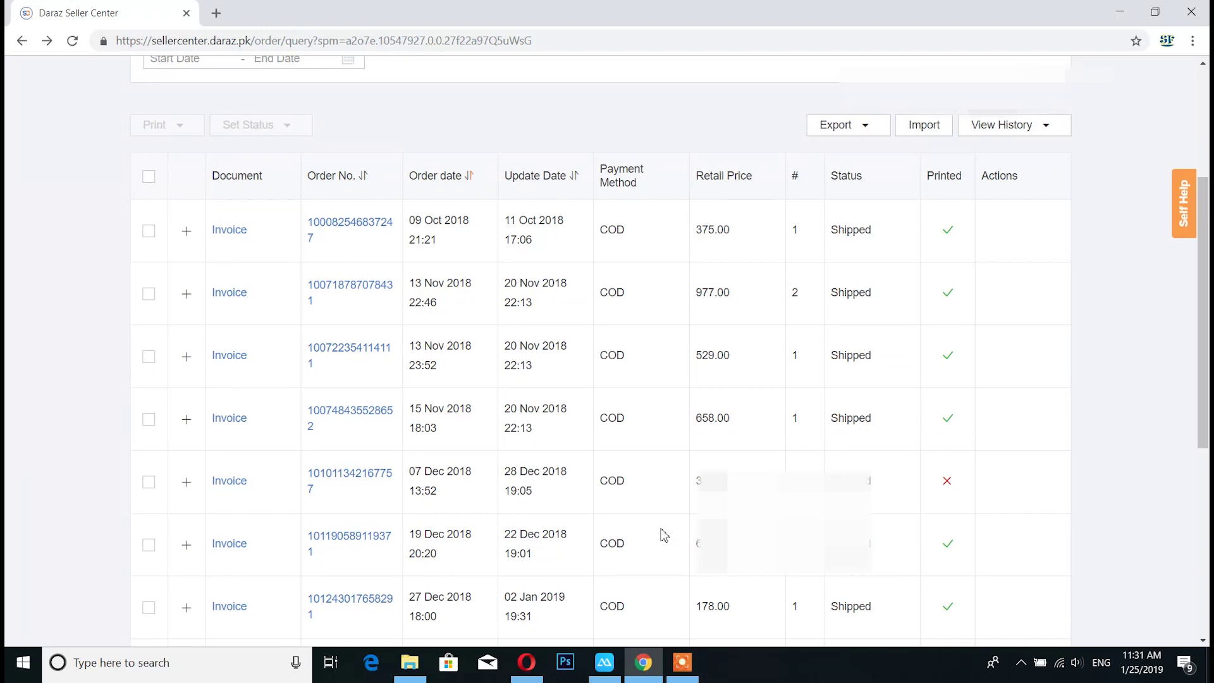
{"action": "scroll", "coordinate": [663, 535], "scroll_direction": "down", "scroll_amount": 5}
{"action": "scroll", "coordinate": [664, 535], "scroll_direction": "up", "scroll_amount": 9}
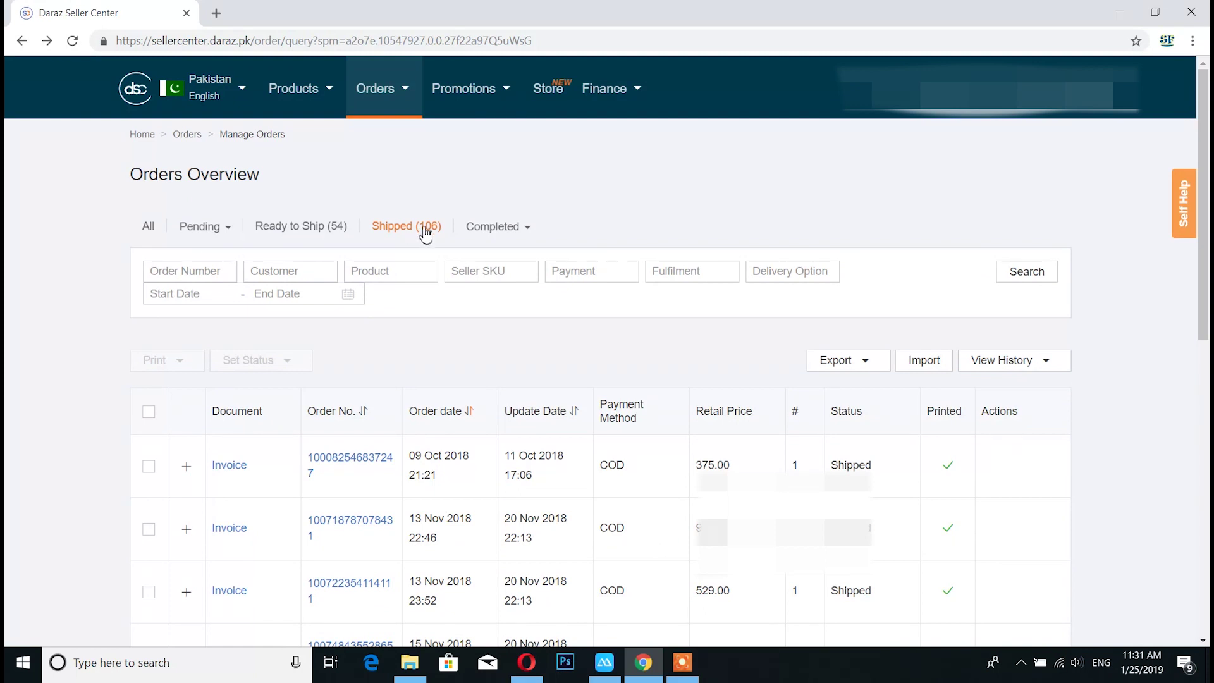
{"action": "mouse_move", "coordinate": [480, 233]}
{"action": "scroll", "coordinate": [530, 373], "scroll_direction": "down", "scroll_amount": 2}
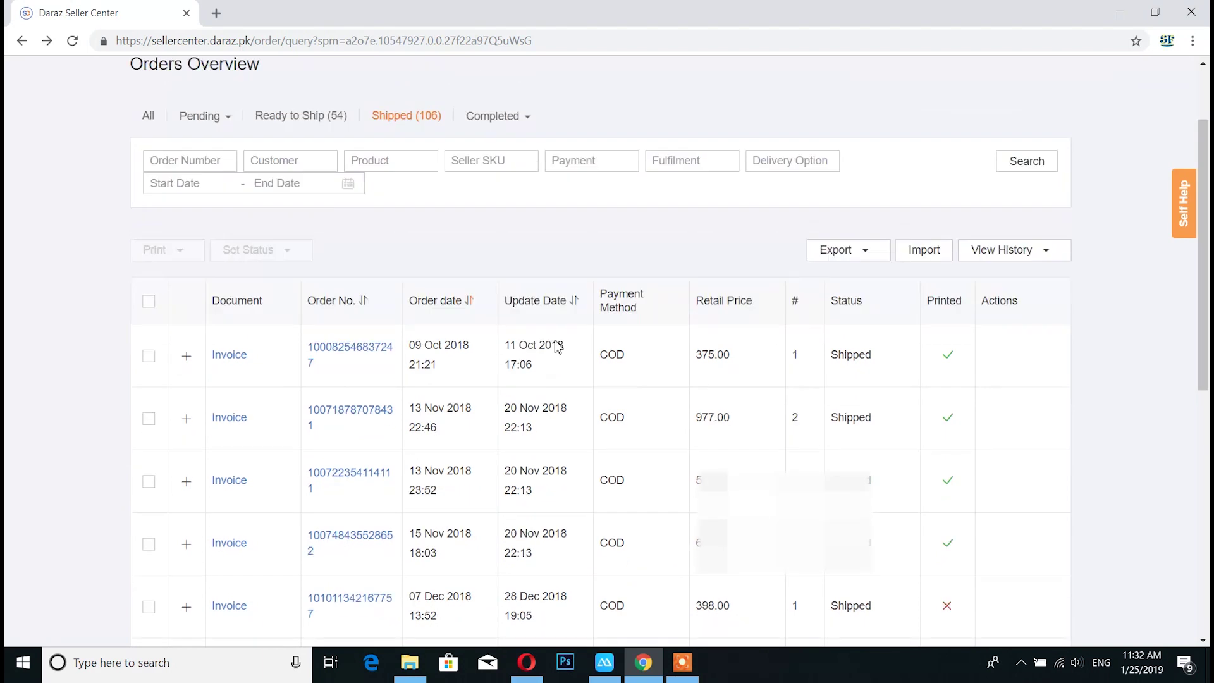
{"action": "scroll", "coordinate": [556, 345], "scroll_direction": "up", "scroll_amount": 2}
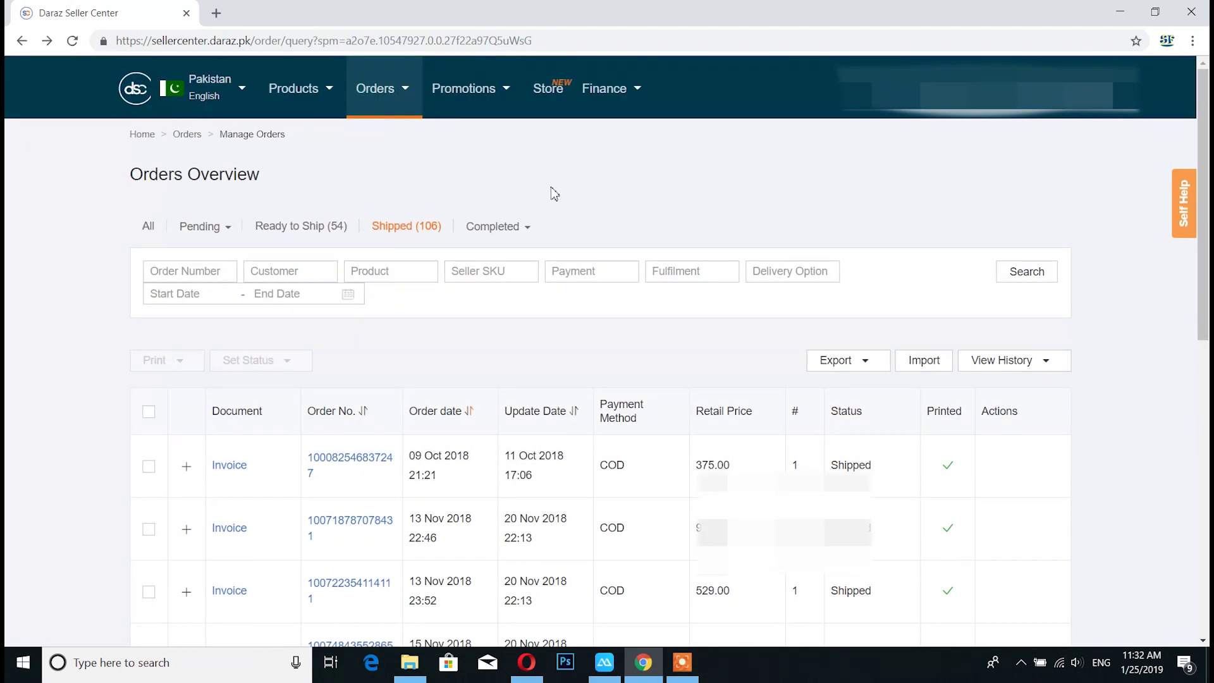